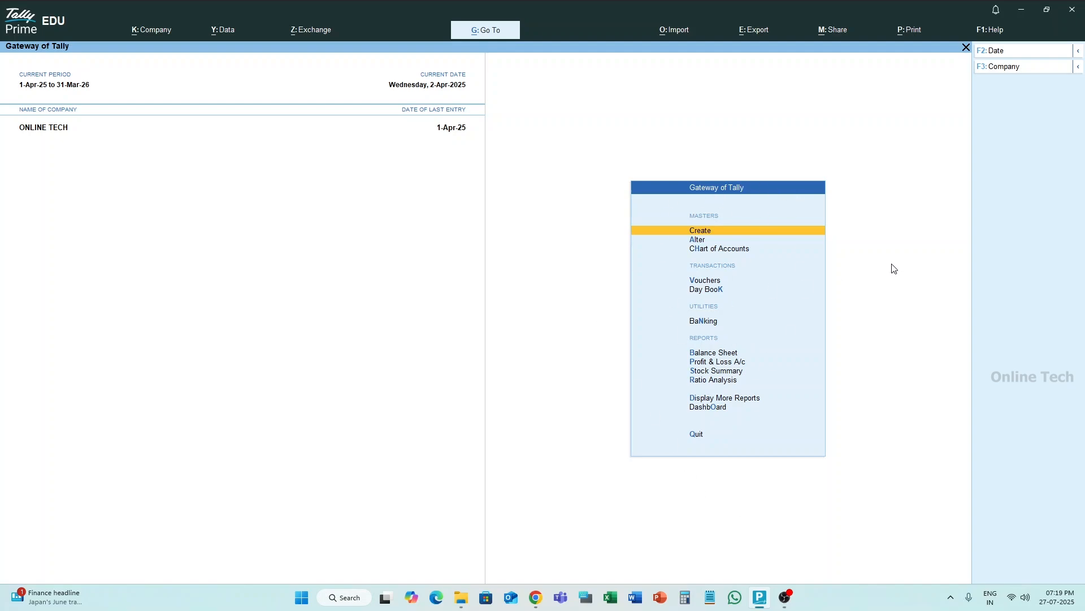
# Open a new sales voucher for entry
pyautogui.press('v')
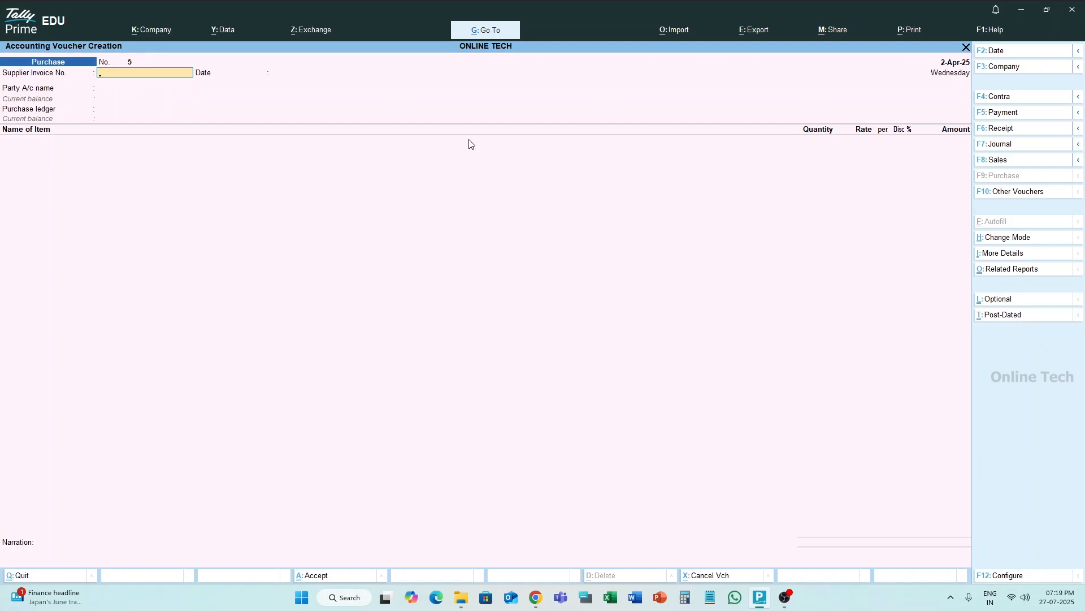
pyautogui.click(1001, 163)
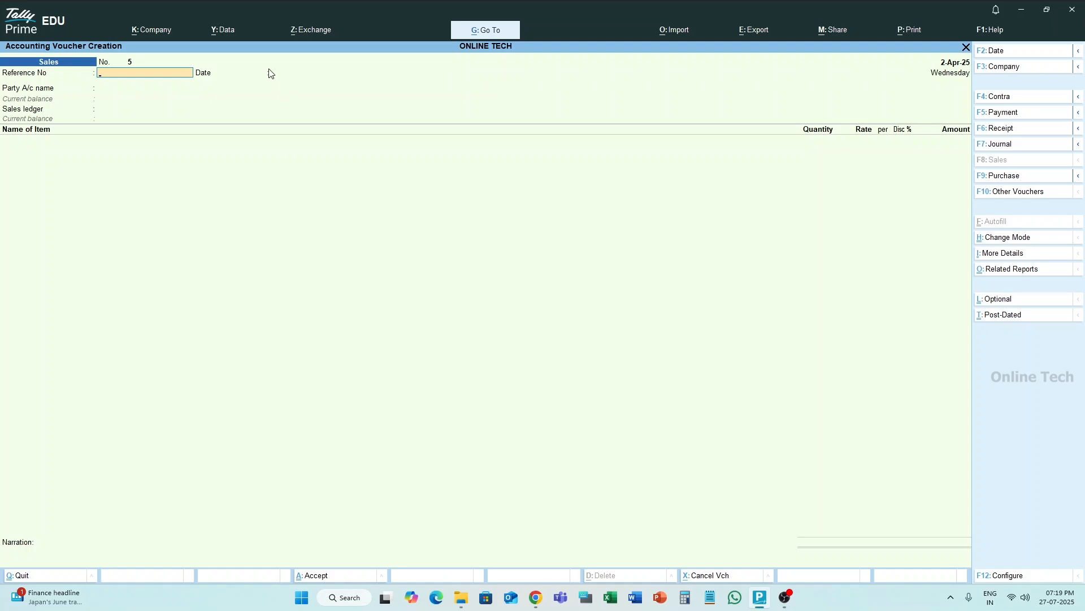
# Examine the sales voucher's configuration options, from buyer details through reference number and date to the exporter's details, and close them
pyautogui.click(1009, 574)
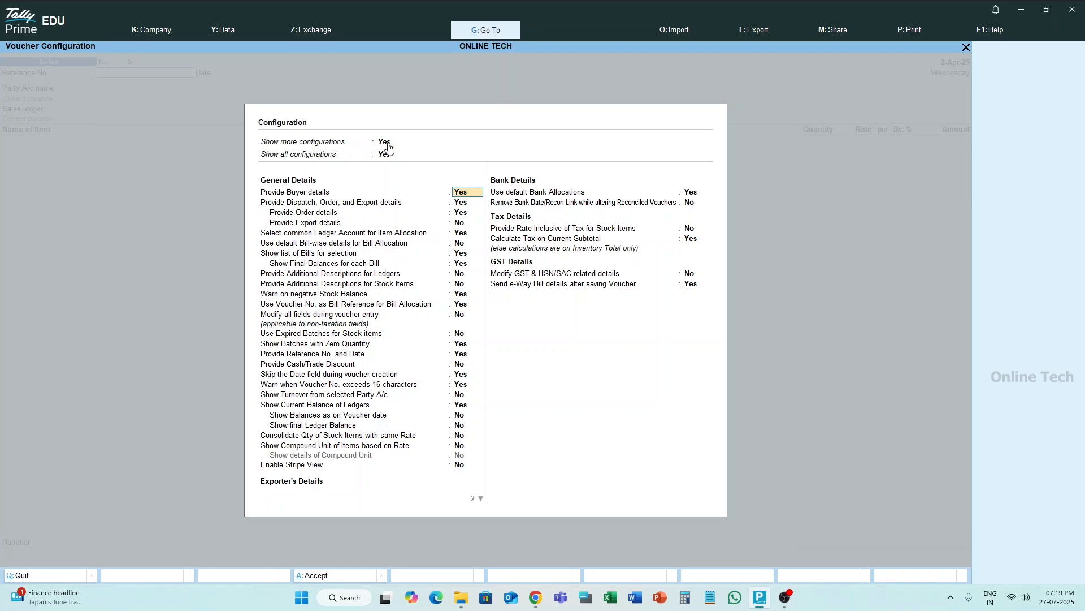
pyautogui.press('Down')
pyautogui.press('Down')
pyautogui.press('Down')
pyautogui.press('Down')
pyautogui.press('Down')
pyautogui.press('Down')
pyautogui.press('Down')
pyautogui.press('Down')
pyautogui.press('Down')
pyautogui.press('Down')
pyautogui.press('Down')
pyautogui.press('Down')
pyautogui.press('Down')
pyautogui.press('Down')
pyautogui.press('Down')
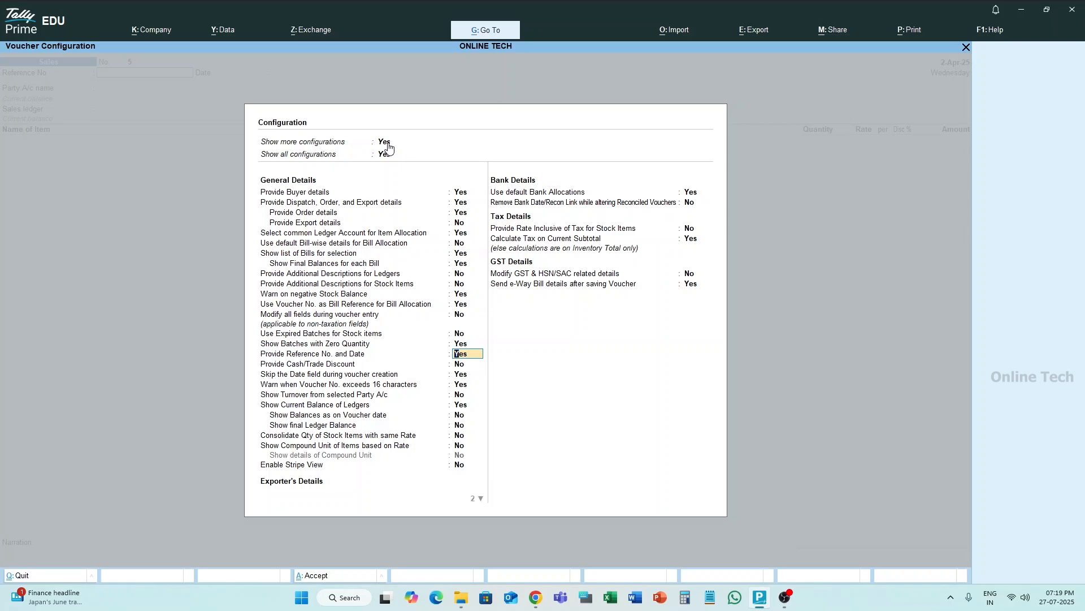
pyautogui.press('ctrl')
pyautogui.press('Down')
pyautogui.press('Down')
pyautogui.press('Down')
pyautogui.press('Down')
pyautogui.press('Down')
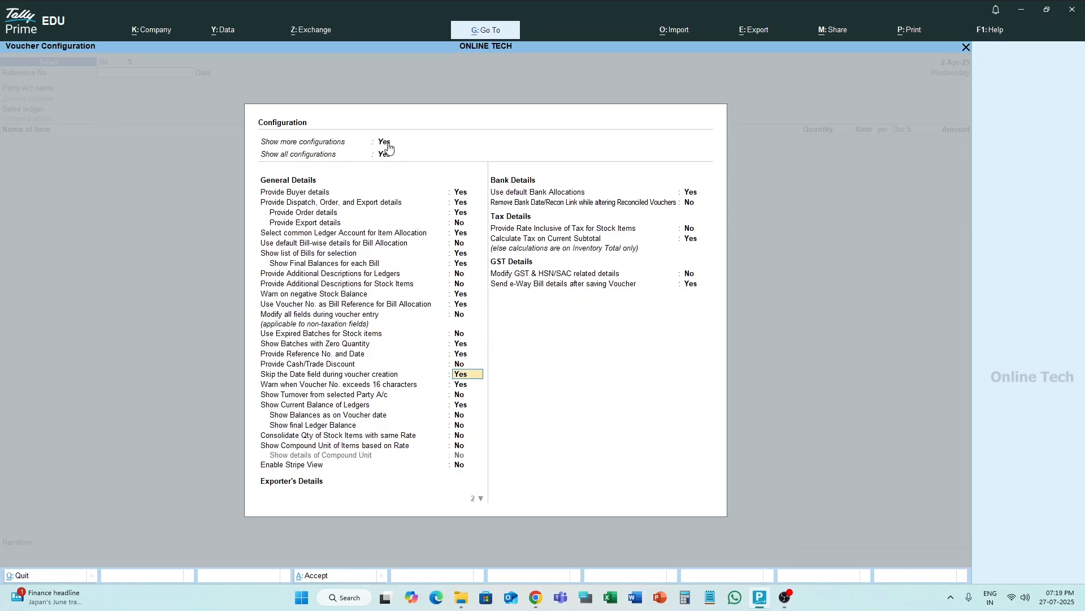
pyautogui.press('Down')
pyautogui.press('Down')
pyautogui.press('Down')
pyautogui.press('Down')
pyautogui.press('Down')
pyautogui.press('Down')
pyautogui.press('Down')
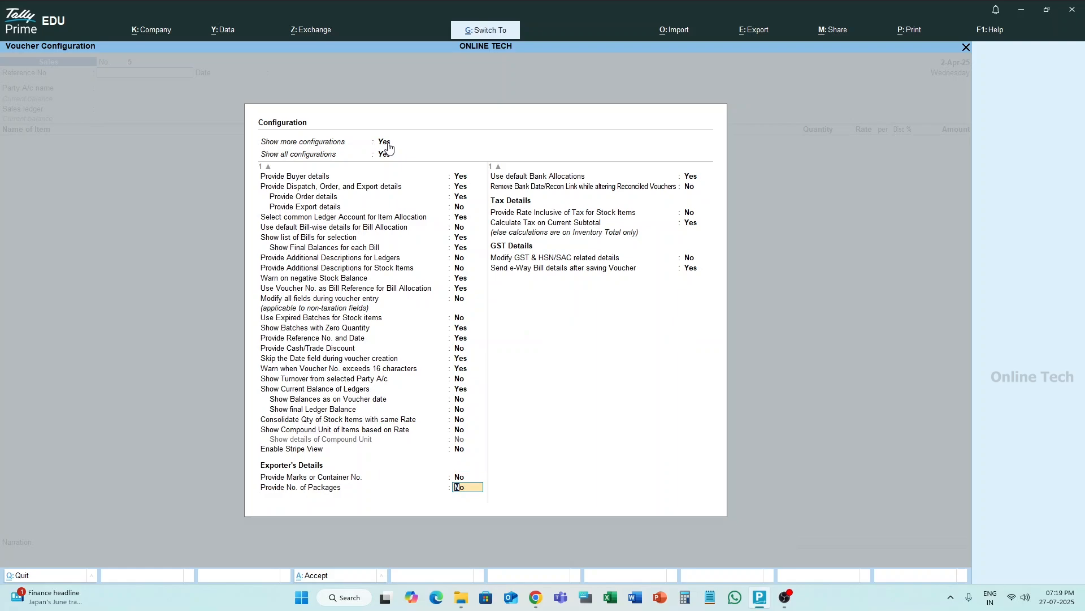
pyautogui.press('Return')
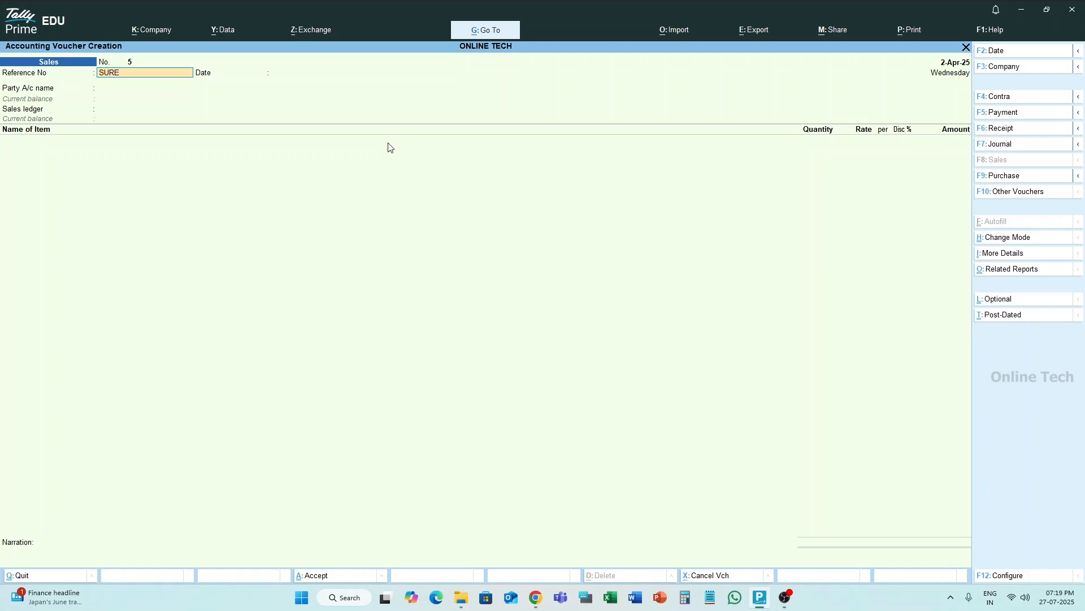
# Enter the customer's short name as reference, keep the reference date 2-Apr-25, and choose SURESH AGENCIES as the party account
pyautogui.press('Return')
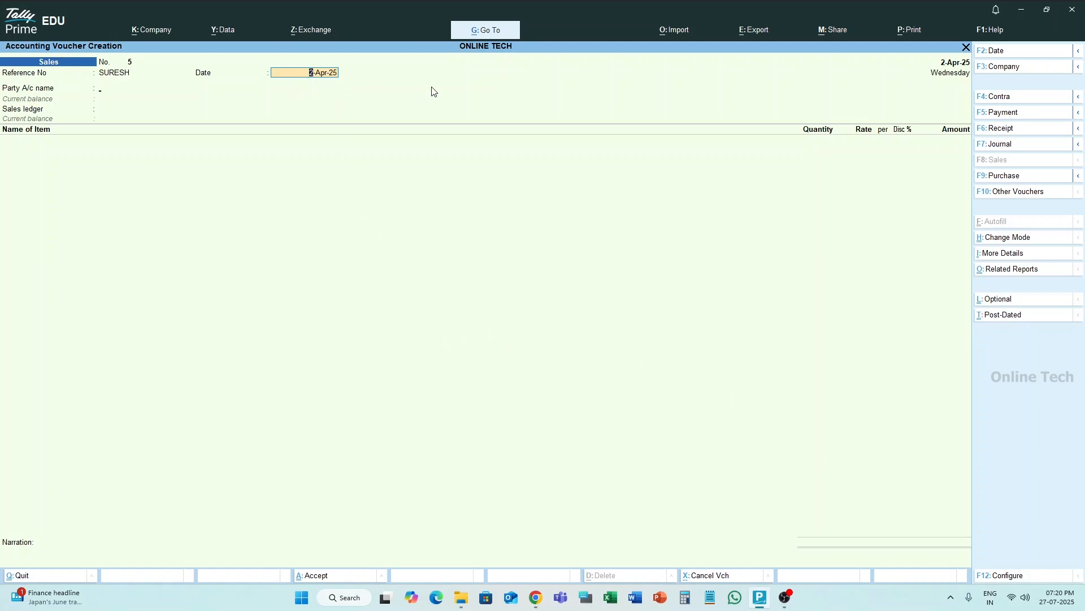
pyautogui.press('Return')
pyautogui.press('Down')
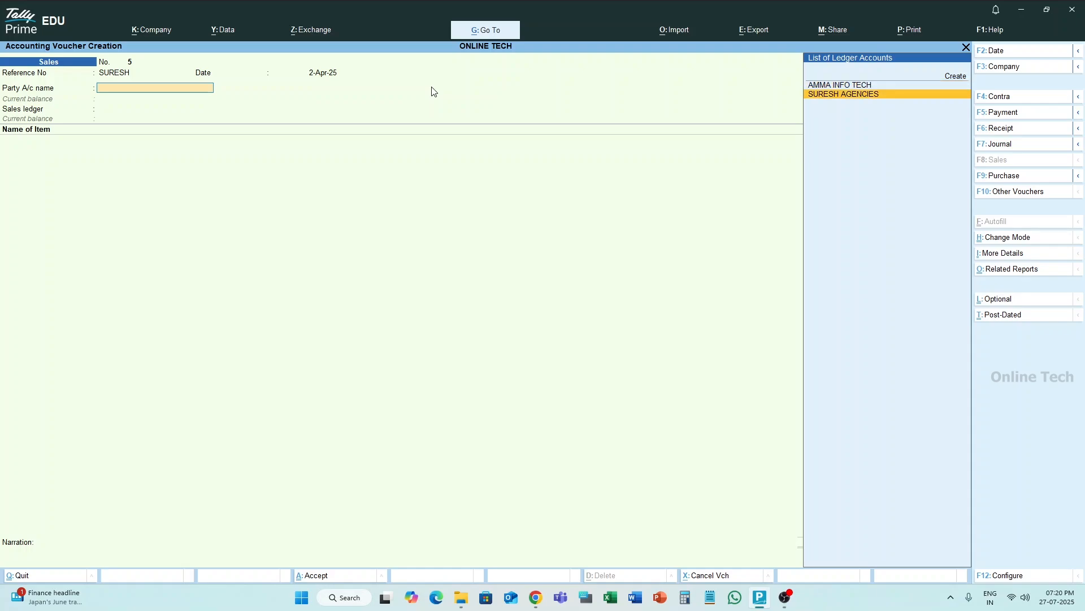
pyautogui.press('Return')
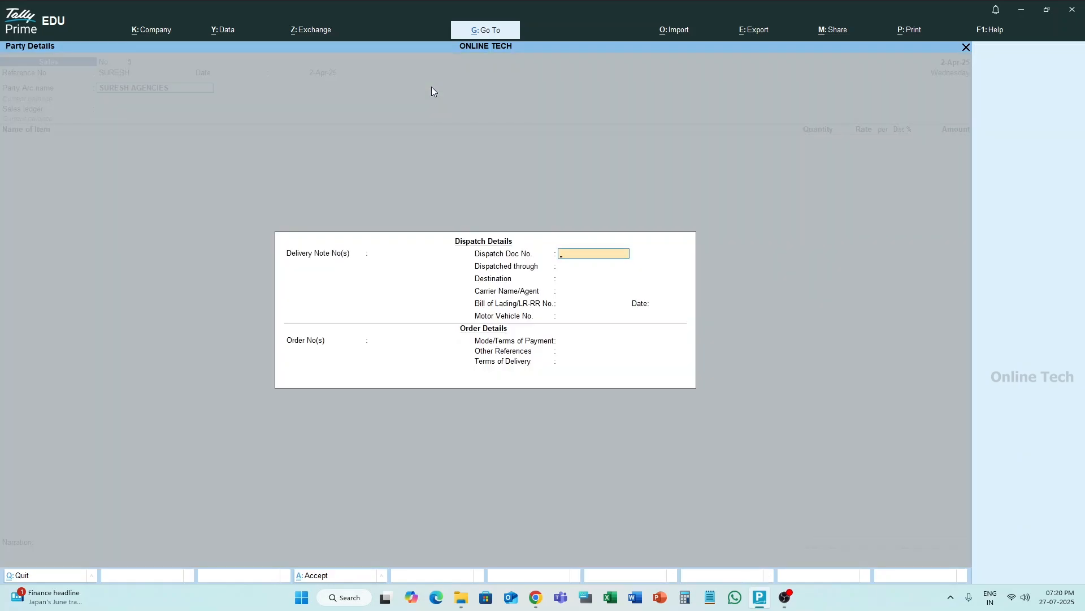
# Fill in the dispatch details with document number 5 and destination NAMAKKAL, leaving the carrier and vehicle fields blank
pyautogui.write('5')
pyautogui.press('Return')
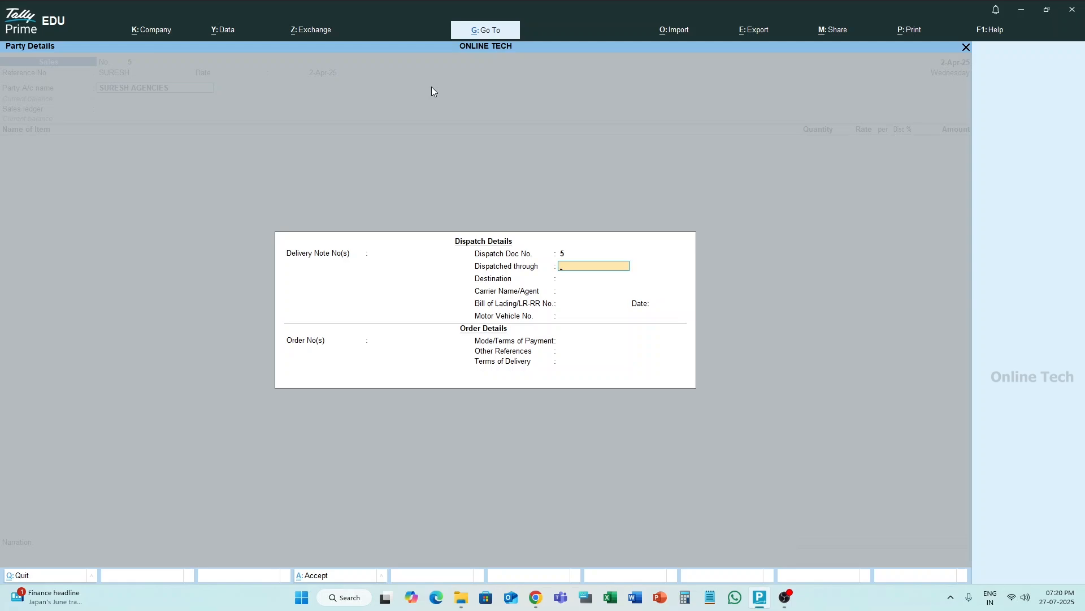
pyautogui.press('Return')
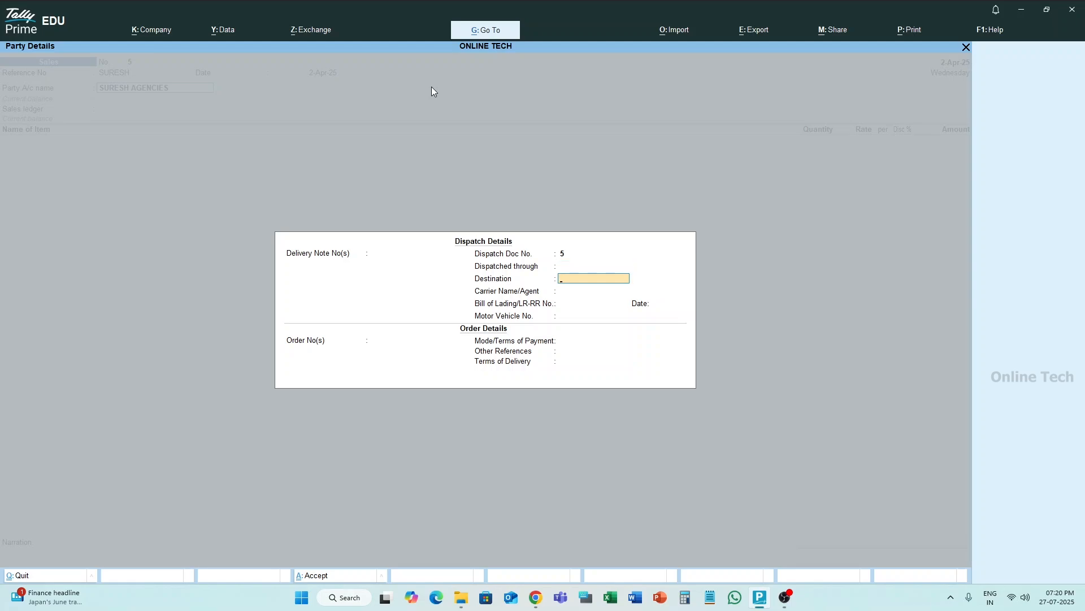
pyautogui.write('NAMAKKAL')
pyautogui.press('Return')
pyautogui.press('Return')
pyautogui.press('Return')
pyautogui.press('Return')
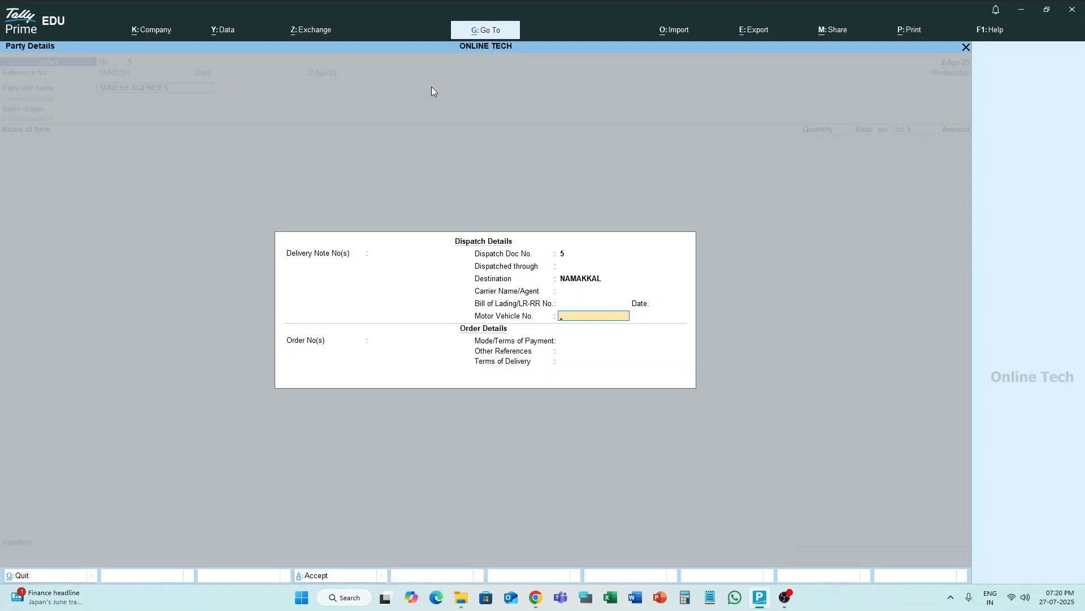
pyautogui.press('Return')
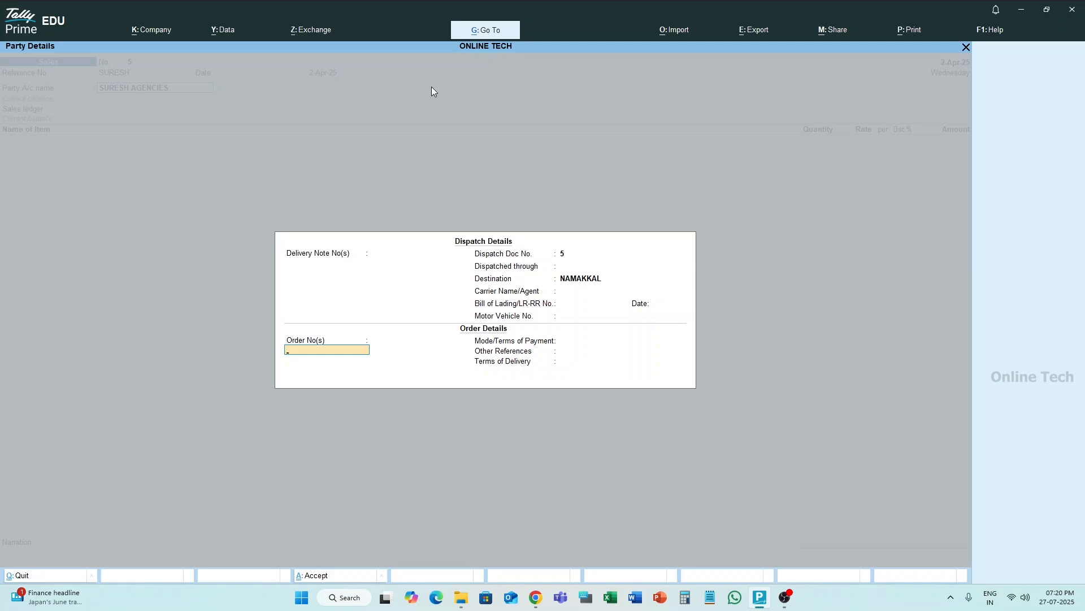
# Enter BY EMAIL as the order number in the order details, with the order date 2-Apr-25
pyautogui.write('BY EMAIL')
pyautogui.press('Return')
pyautogui.press('Return')
pyautogui.press('Return')
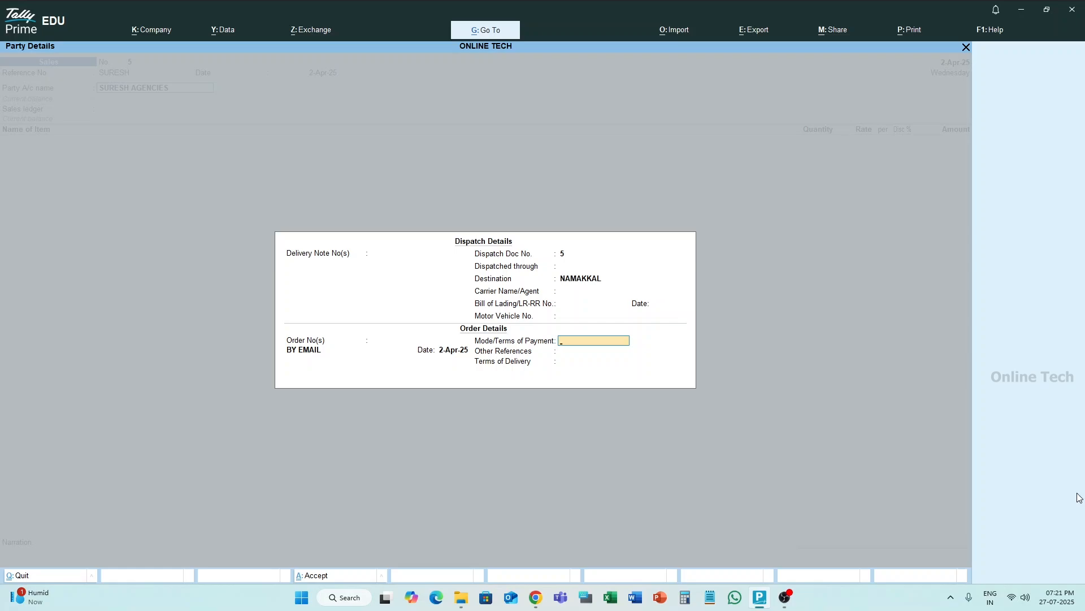
# Leave the order details and check the company features and the voucher configuration's dispatch and order options
pyautogui.press('Escape')
pyautogui.press('Return')
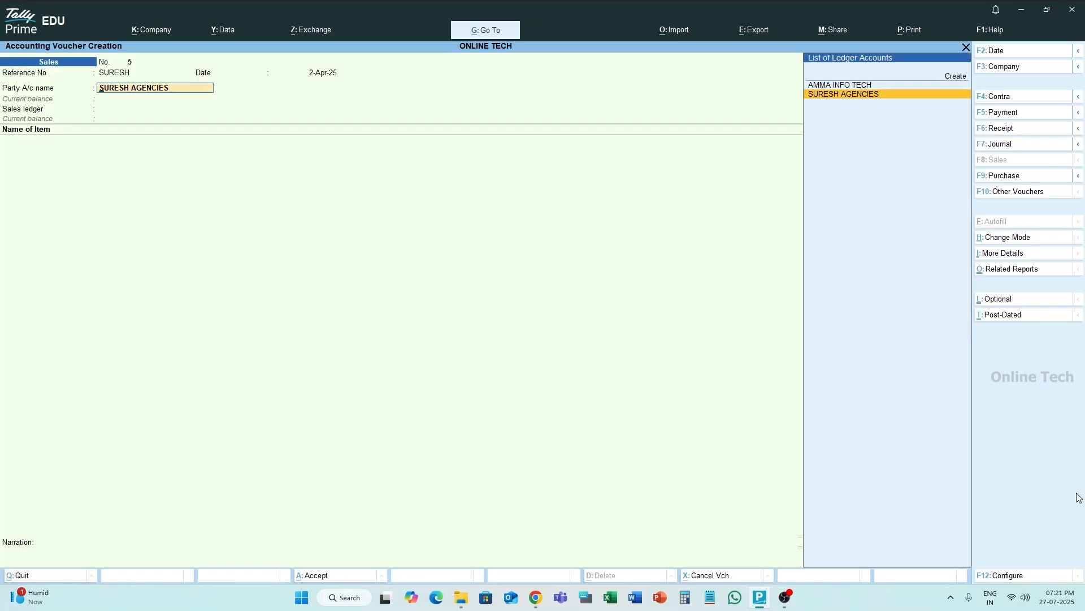
pyautogui.press('F11')
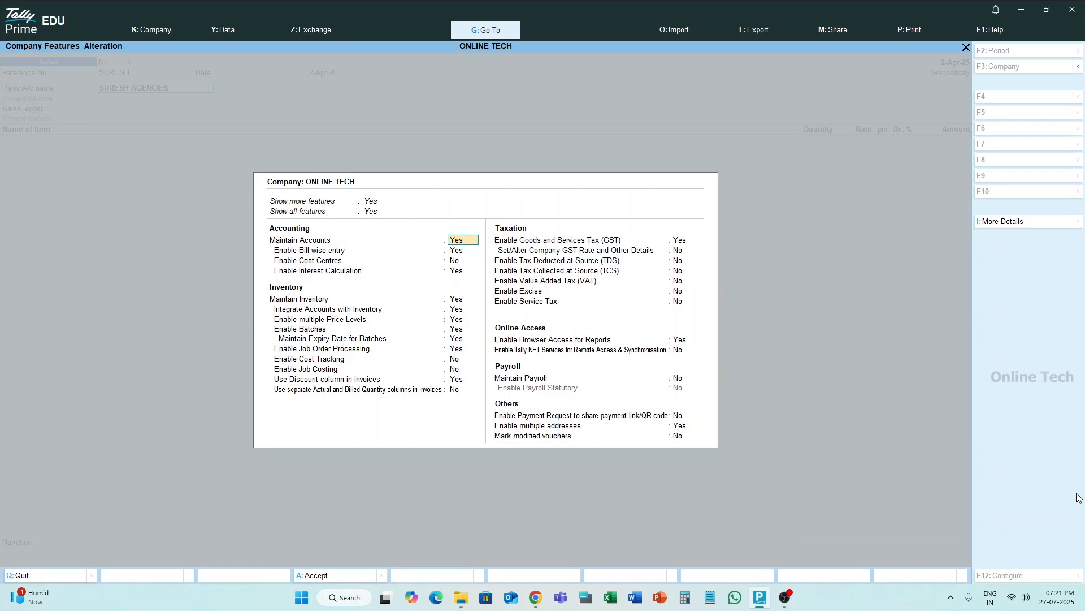
pyautogui.press('Escape')
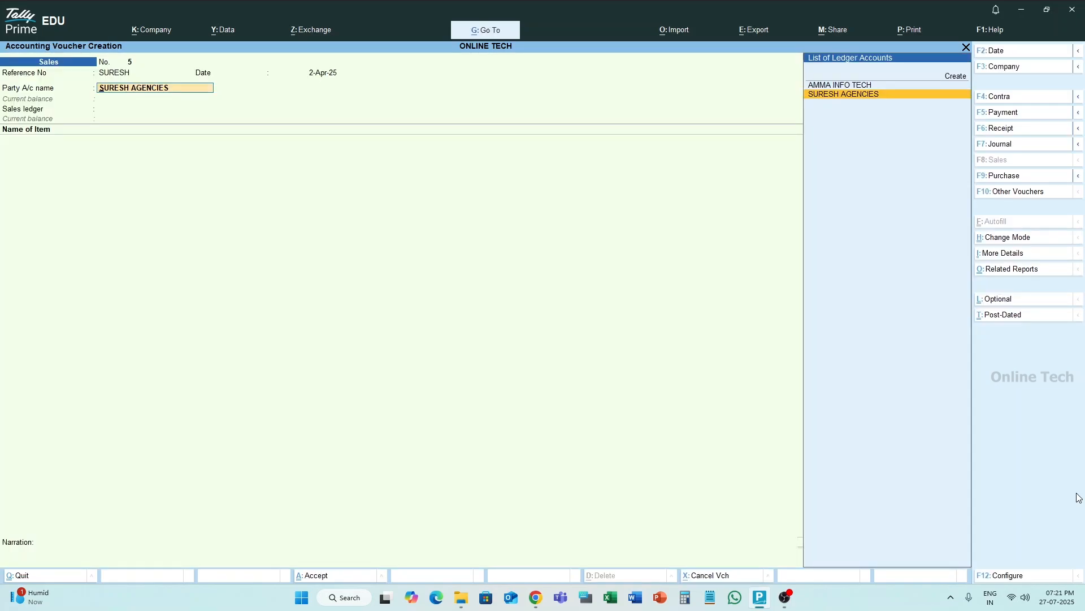
pyautogui.press('F12')
pyautogui.press('Down')
pyautogui.press('Down')
pyautogui.press('Down')
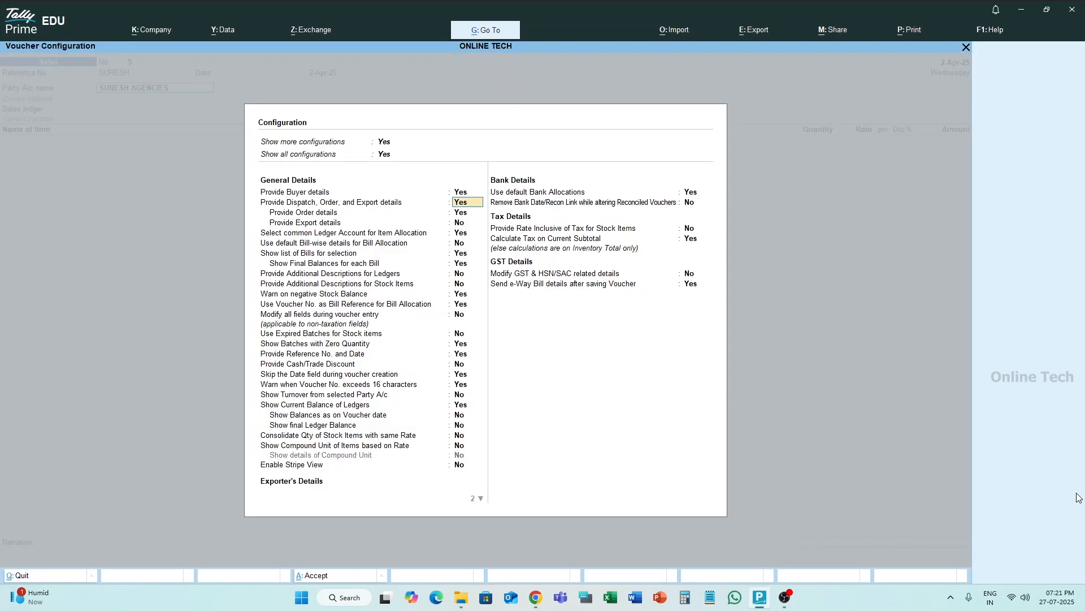
pyautogui.press('Up')
pyautogui.press('Escape')
# Reopen the dispatch and order details of SURESH AGENCIES and set the mode or terms of payment to IMMEDIATE
pyautogui.press('Return')
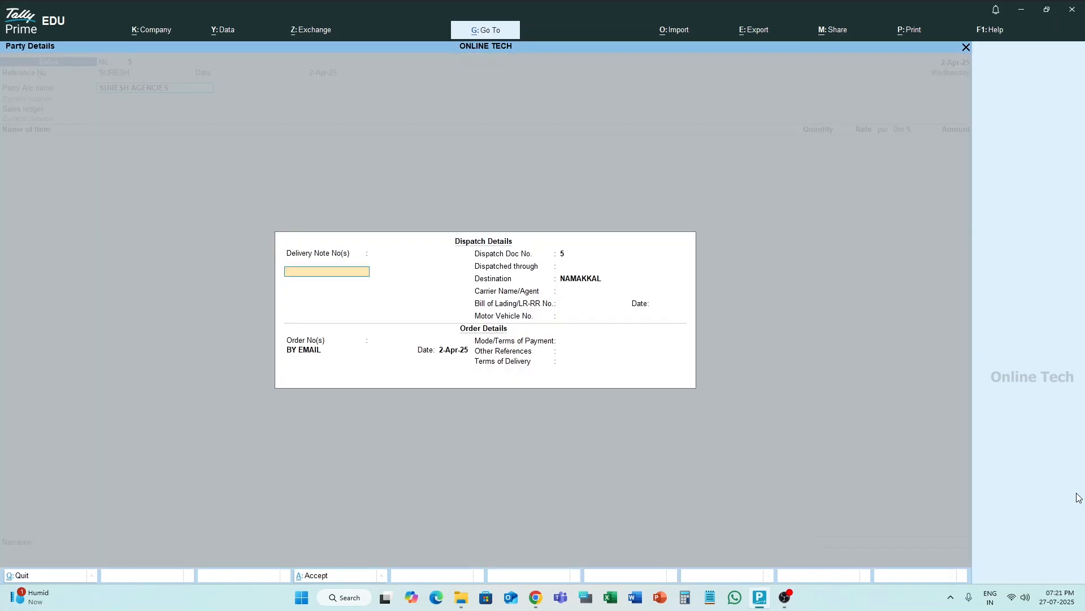
pyautogui.press('Return')
pyautogui.press('Return')
pyautogui.press('Return')
pyautogui.press('Return')
pyautogui.press('Return')
pyautogui.press('Return')
pyautogui.press('Return')
pyautogui.press('Return')
pyautogui.press('Return')
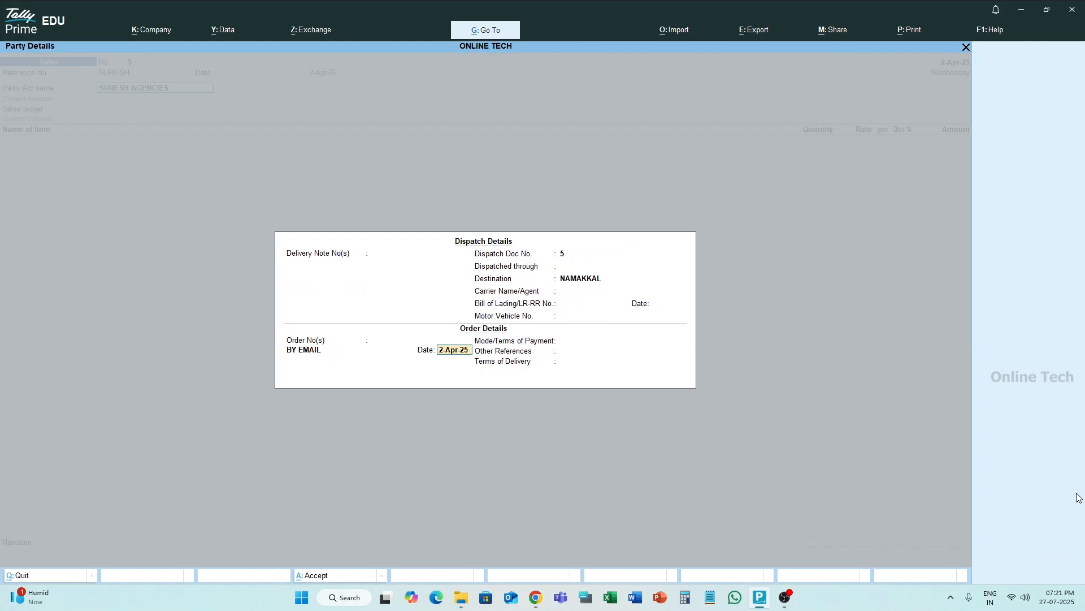
pyautogui.press('Return')
pyautogui.press('Return')
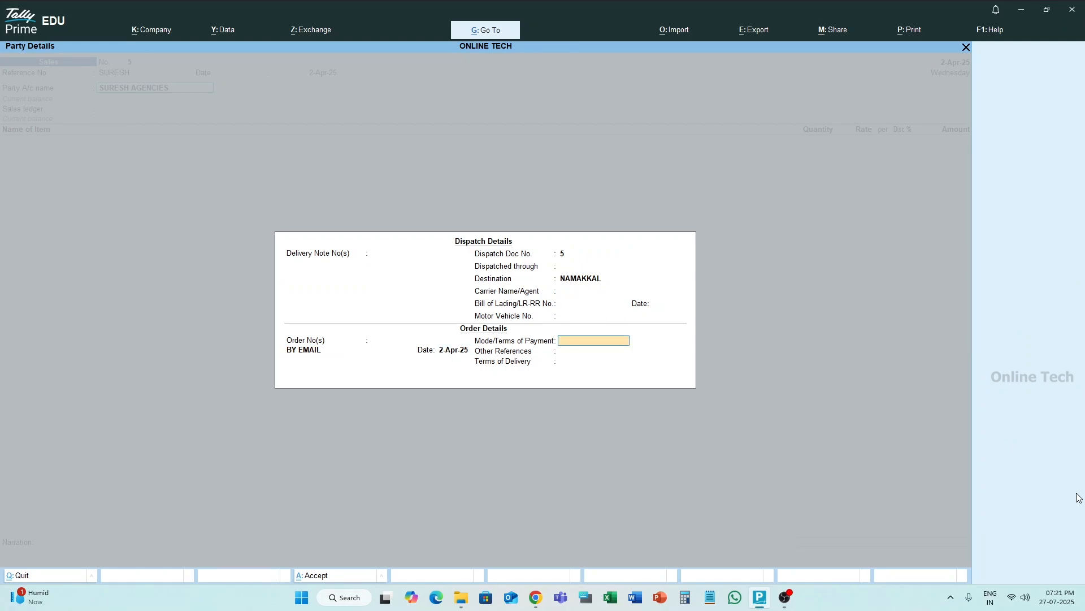
pyautogui.write('IMMEDIATE')
pyautogui.press('Return')
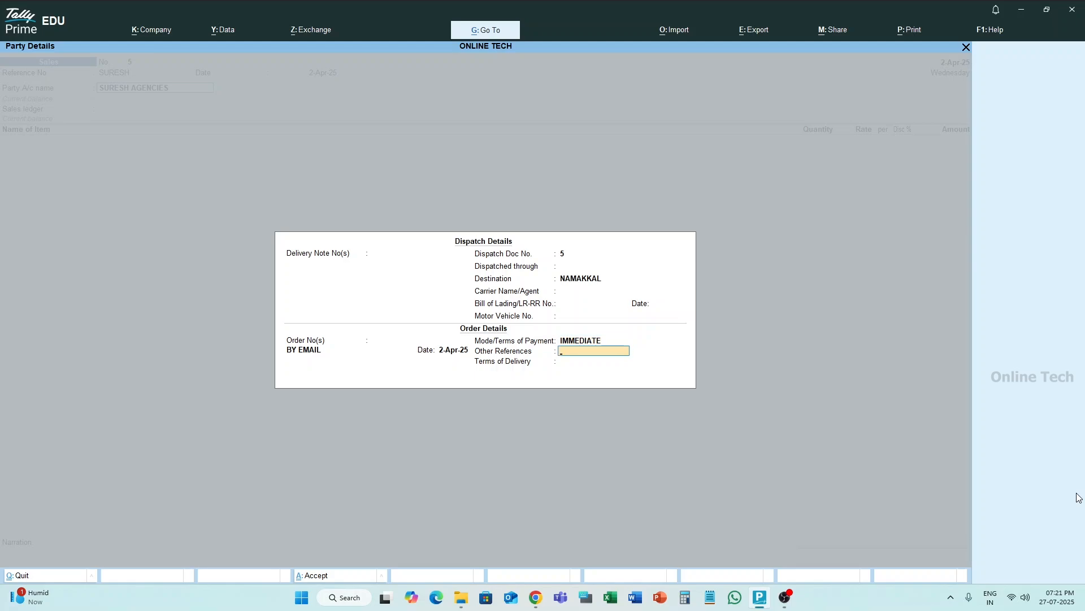
pyautogui.press('Return')
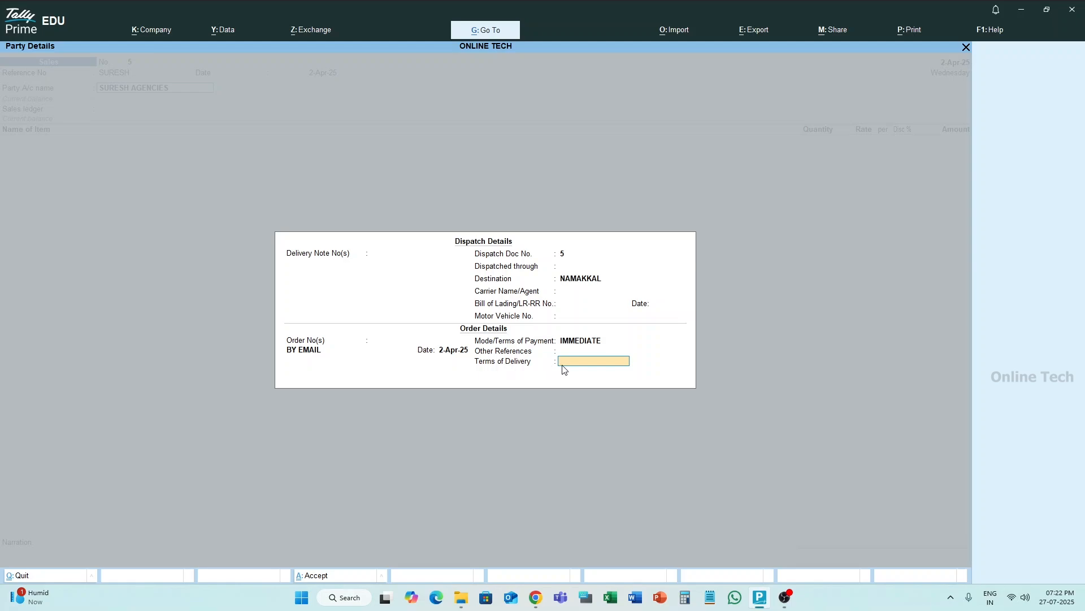
# Enter FREIGHT PAID as the terms of delivery and accept the dispatch and order details
pyautogui.click(576, 269)
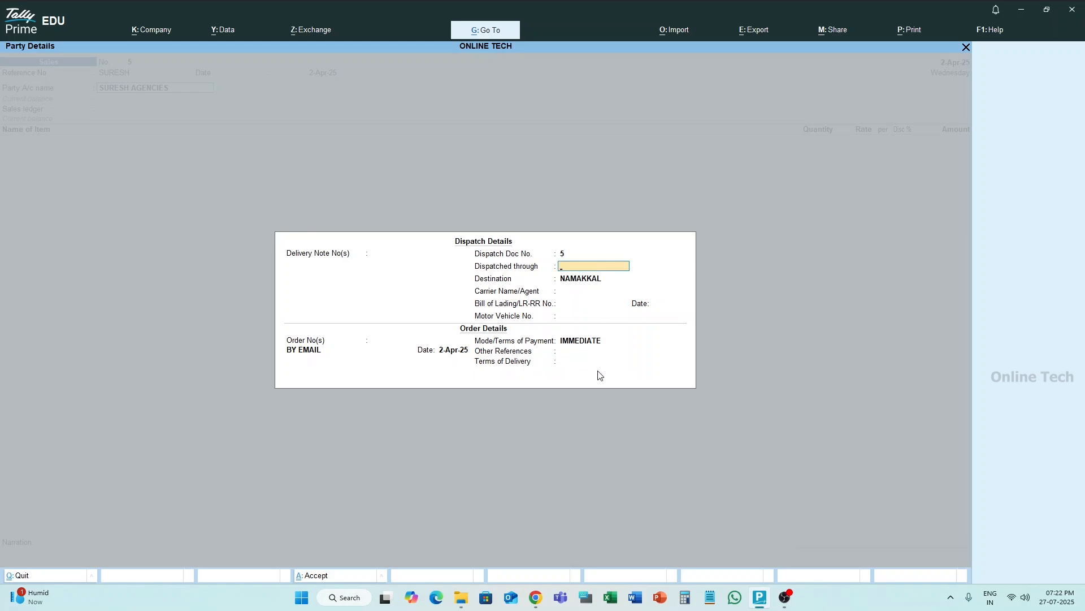
pyautogui.click(582, 364)
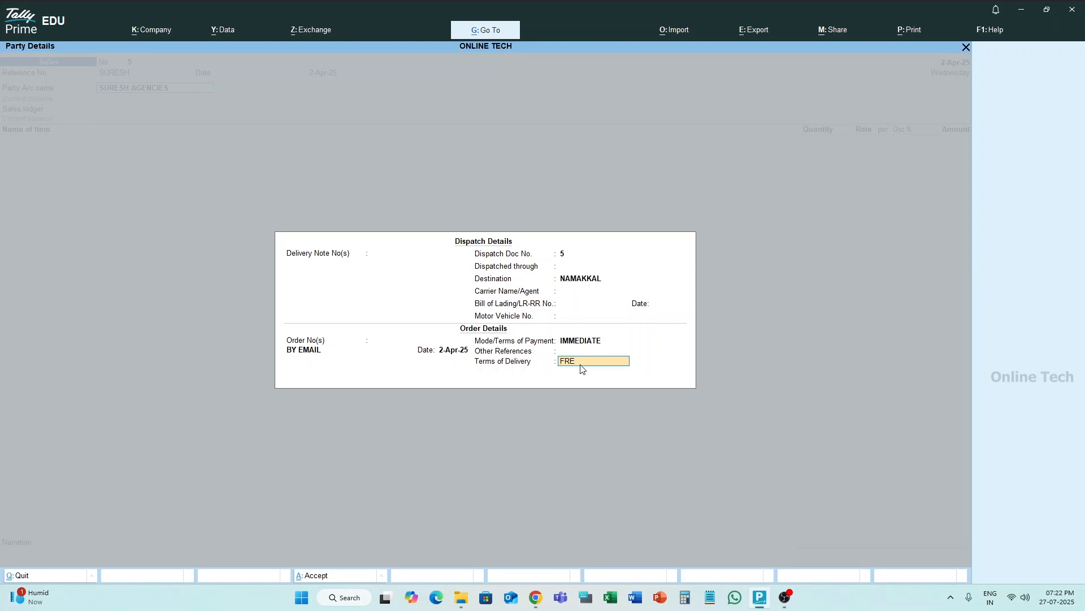
pyautogui.write('FREIGHT PAID')
pyautogui.press('Return')
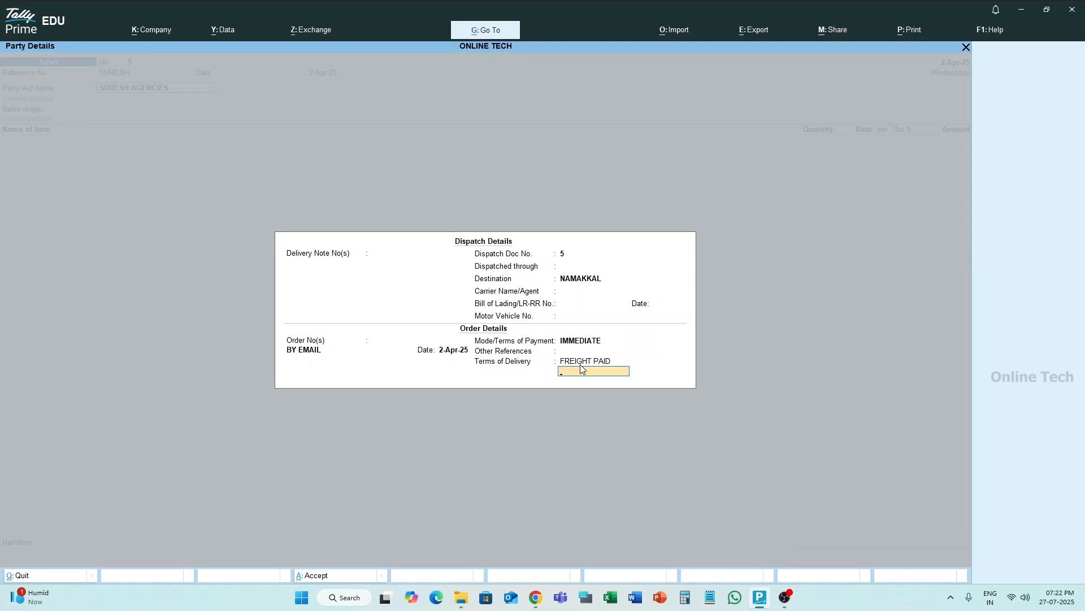
pyautogui.press('Return')
# Go through the buyer and consignee details of SURESH AGENCIES and accept them with the Primary address type for both
pyautogui.press('Return')
pyautogui.press('Return')
pyautogui.press('Return')
pyautogui.press('Return')
pyautogui.press('Return')
pyautogui.press('Return')
pyautogui.press('Return')
pyautogui.press('Return')
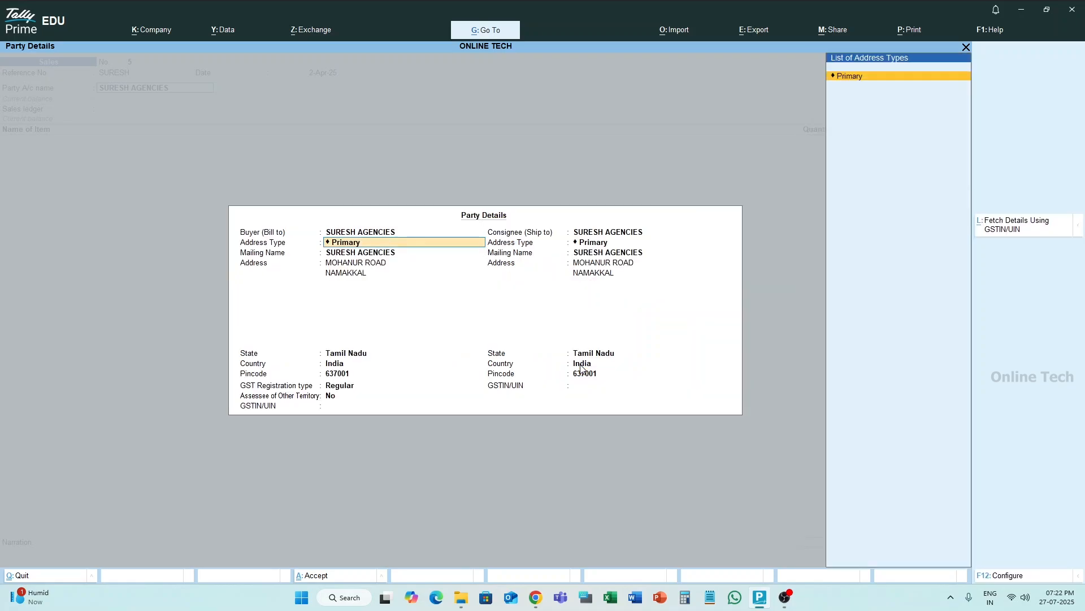
pyautogui.press('Return')
pyautogui.press('Return')
pyautogui.press('Return')
pyautogui.press('Return')
pyautogui.press('Return')
pyautogui.press('Return')
pyautogui.press('Return')
pyautogui.press('Return')
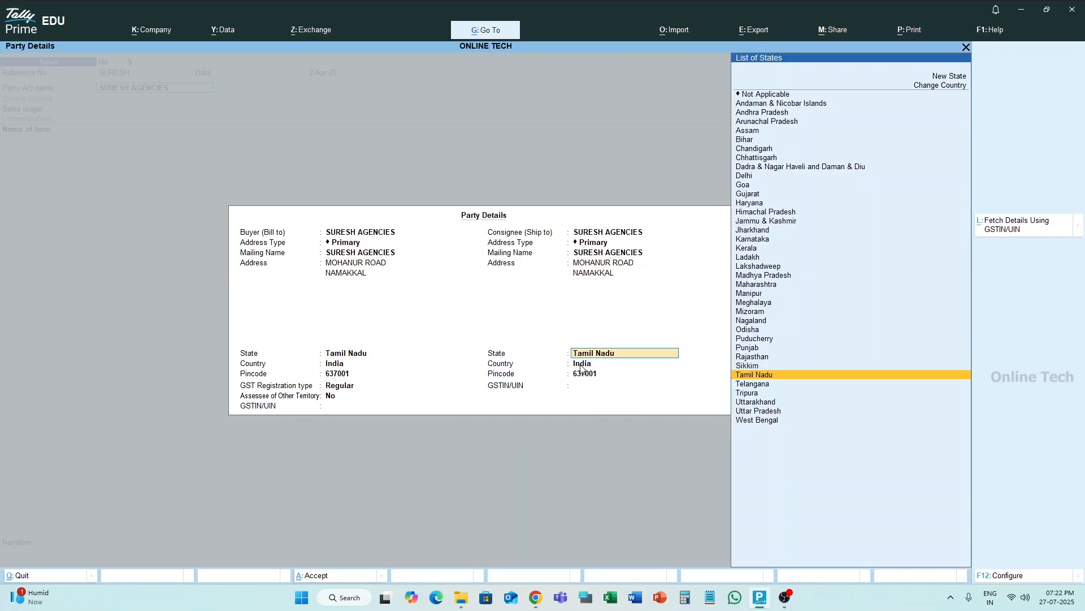
pyautogui.press('BackSpace')
pyautogui.press('BackSpace')
pyautogui.press('BackSpace')
pyautogui.press('BackSpace')
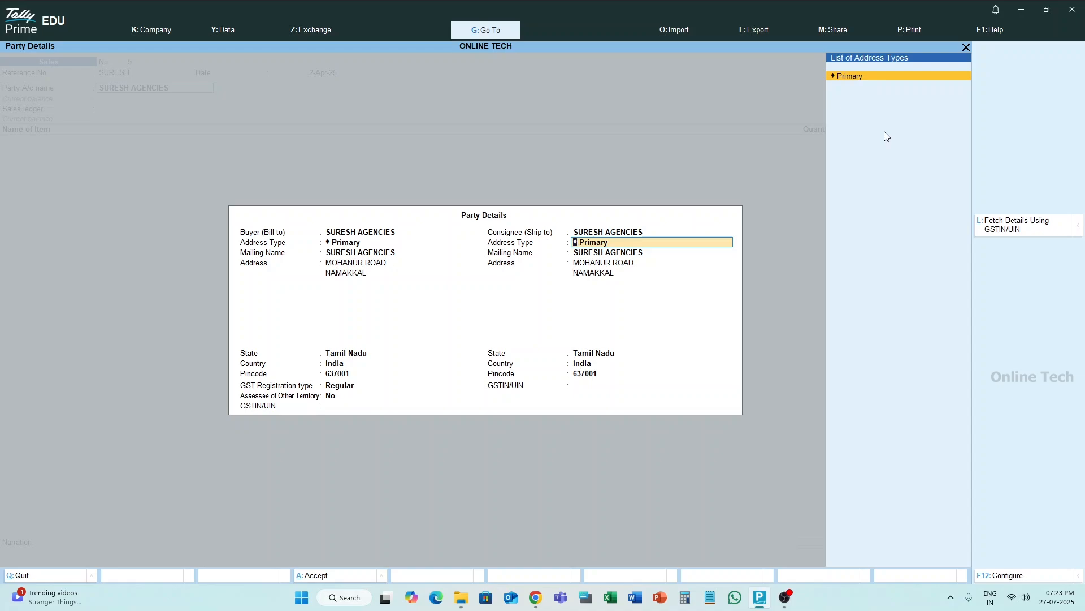
pyautogui.press('Return')
pyautogui.press('Return')
pyautogui.press('Return')
pyautogui.press('Return')
pyautogui.press('Return')
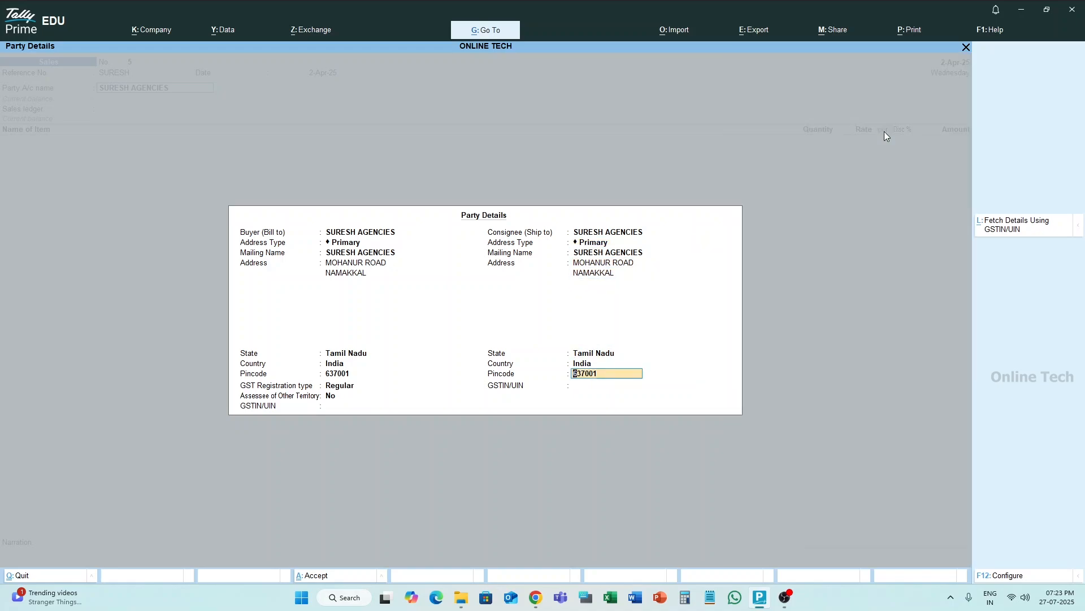
pyautogui.press('Return')
pyautogui.press('Return')
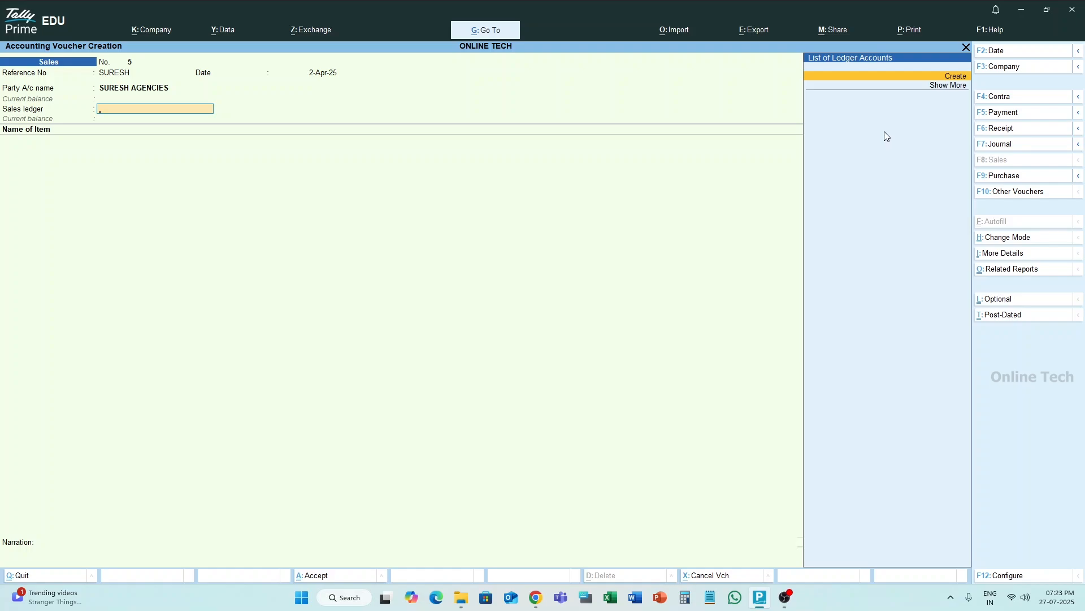
# Create a new ledger for the sales ledger field, named GST SALES and grouped under Sales Accounts
pyautogui.hotkey('alt', 'c')
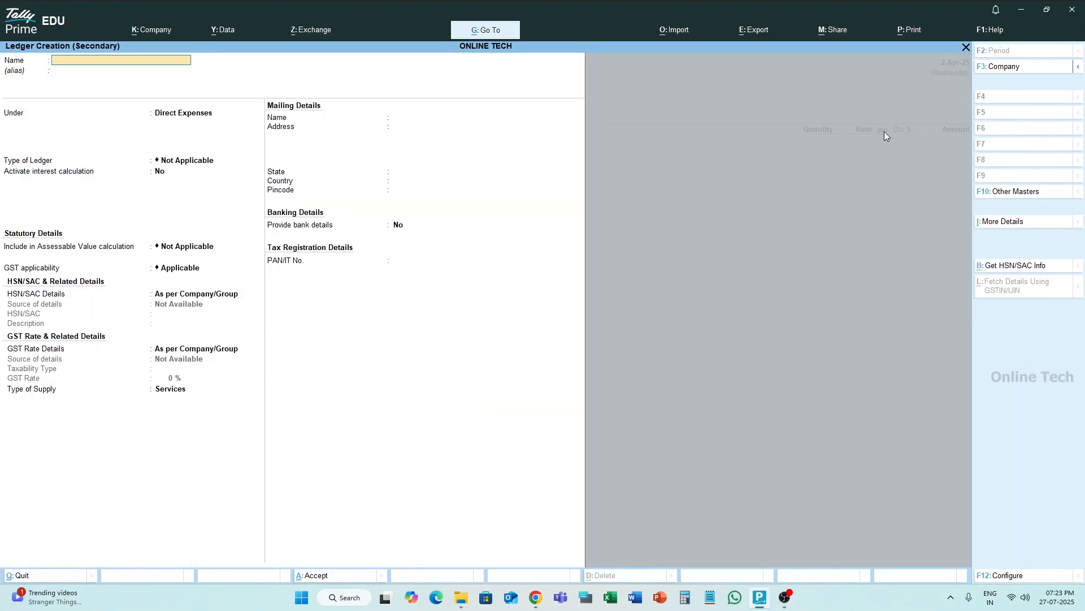
pyautogui.write('GST SALES')
pyautogui.press('Return')
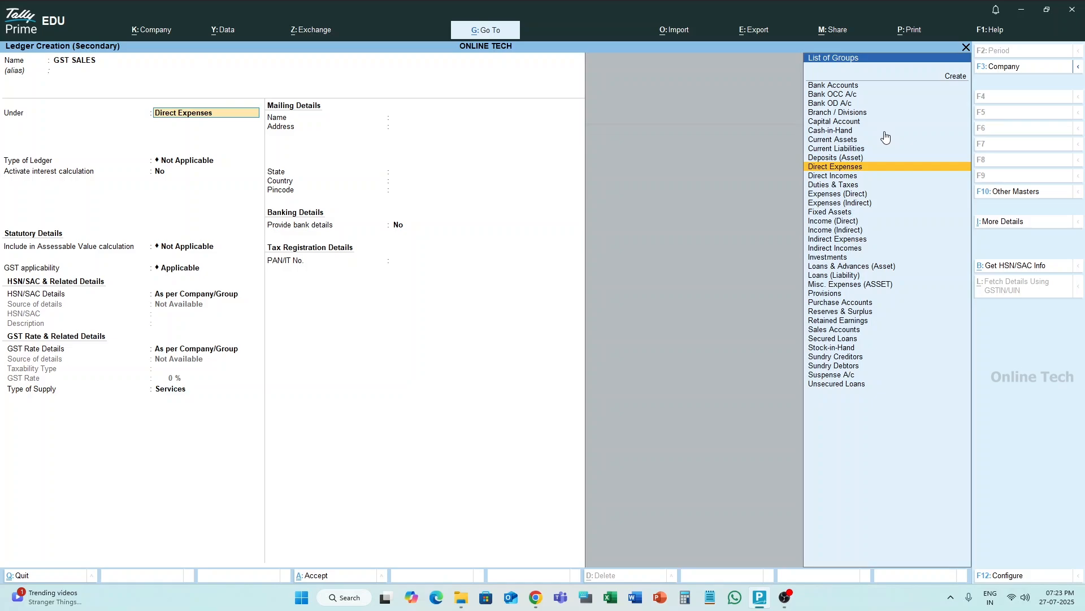
pyautogui.write('S')
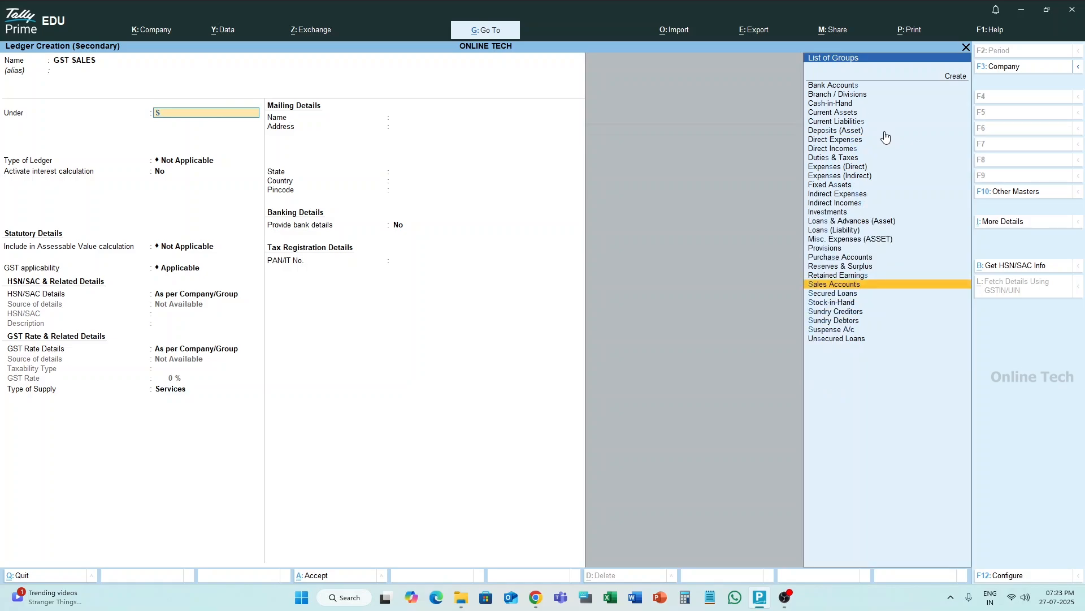
pyautogui.press('Return')
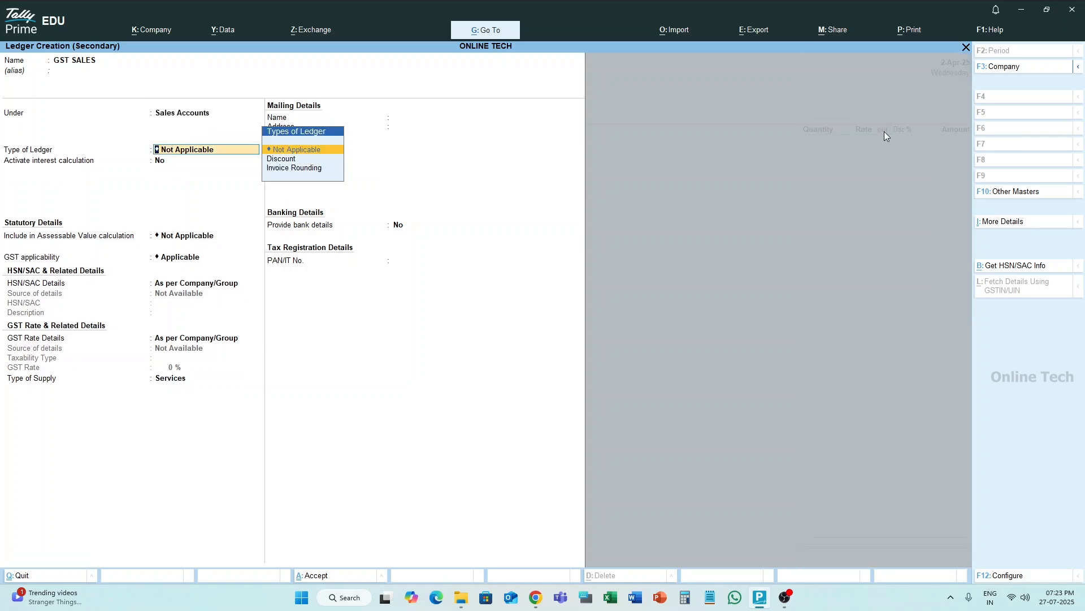
# Keep GST applicable with HSN/SAC and rate details as per company/group, set the type of supply to Goods, and save the GST SALES ledger
pyautogui.press('Return')
pyautogui.press('Return')
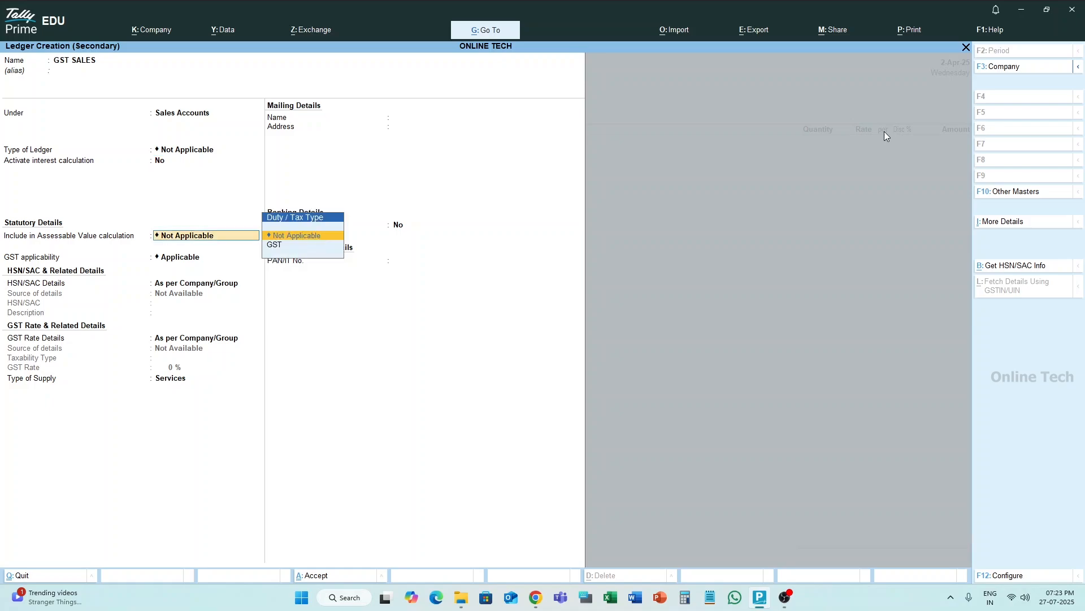
pyautogui.press('Return')
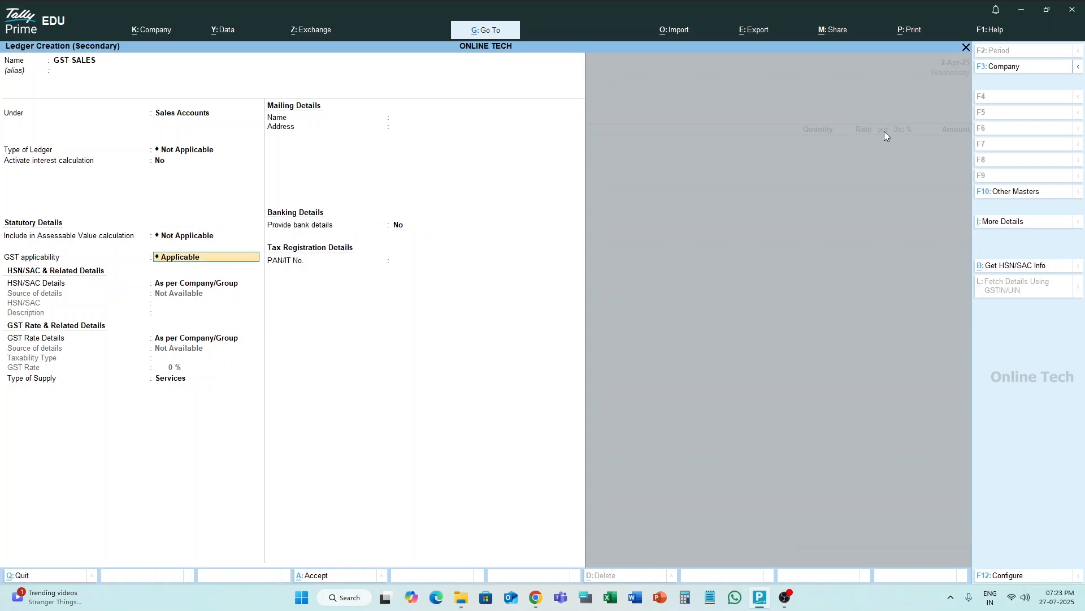
pyautogui.press('Return')
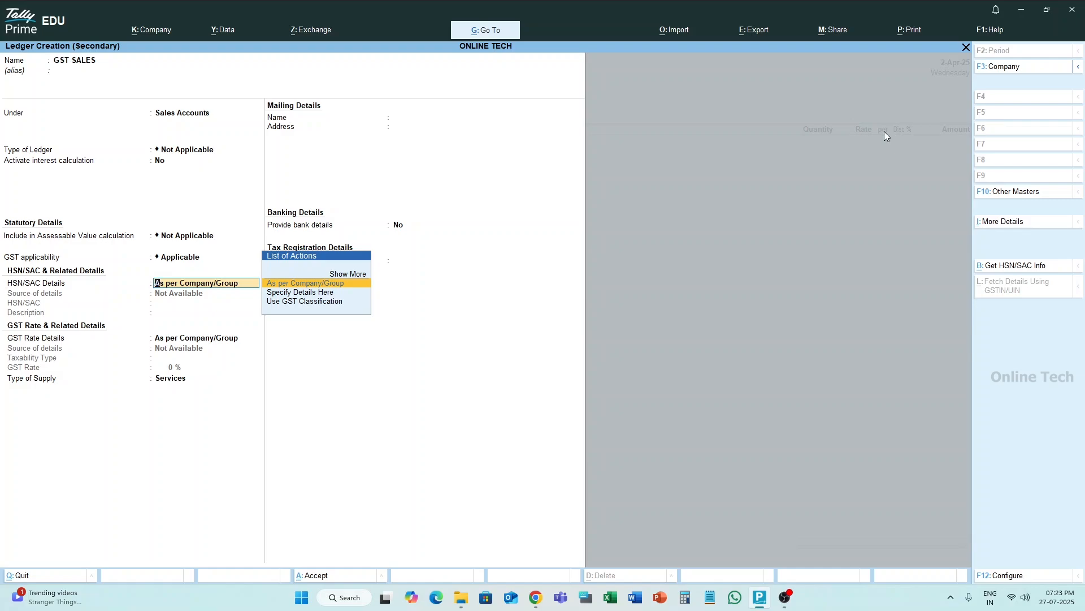
pyautogui.press('Down')
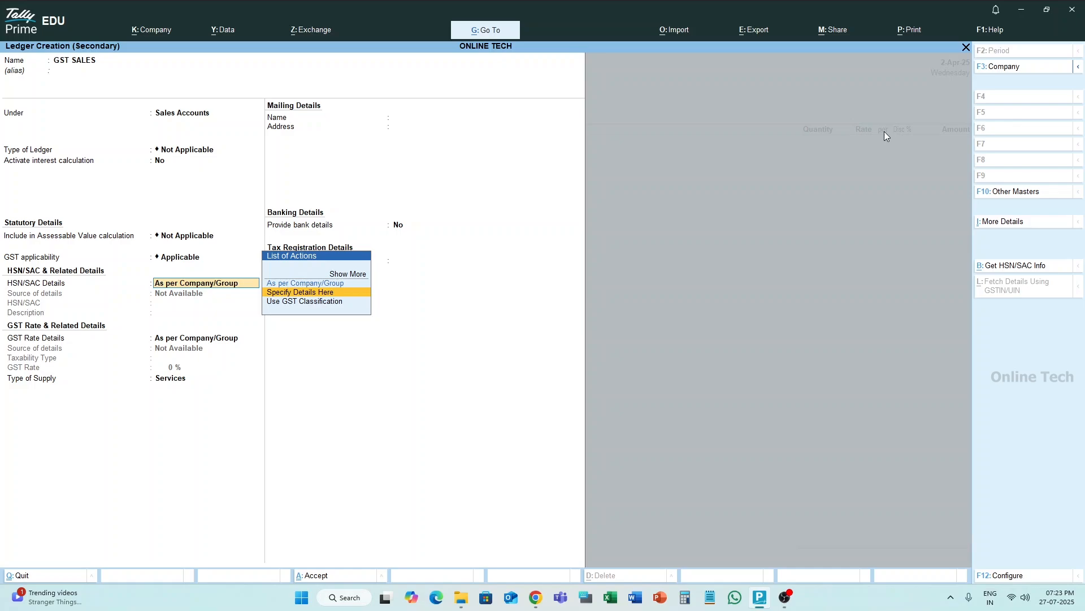
pyautogui.press('Up')
pyautogui.press('Return')
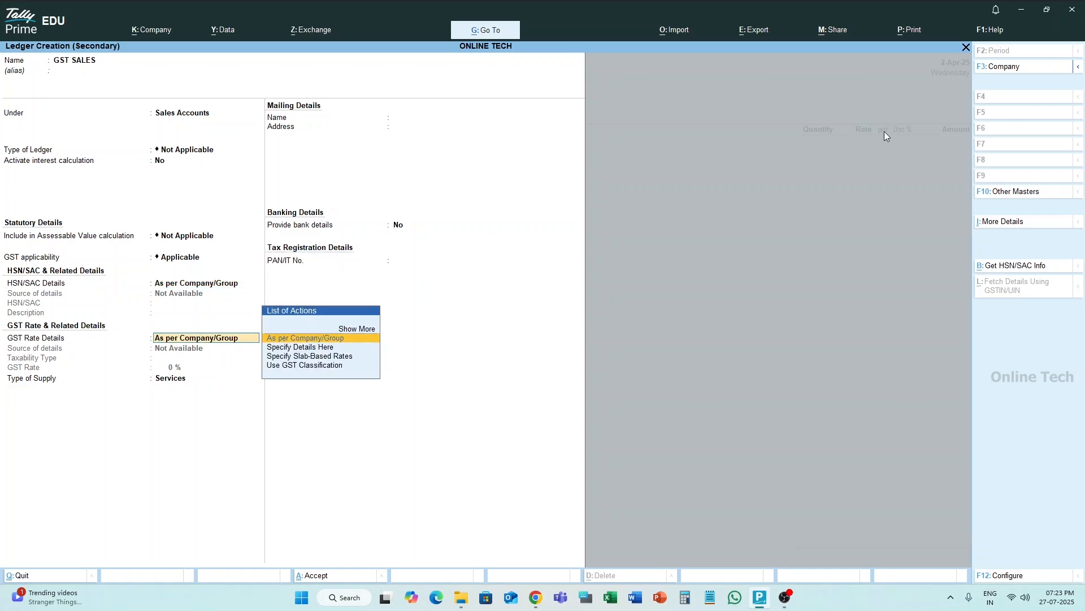
pyautogui.press('Return')
pyautogui.press('Up')
pyautogui.press('Return')
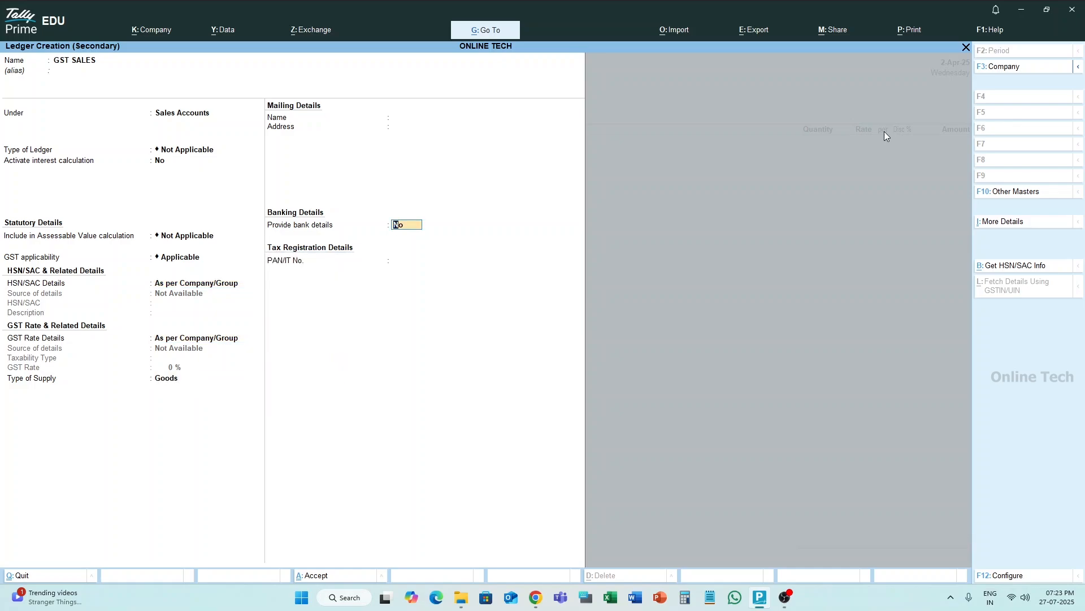
pyautogui.press('Return')
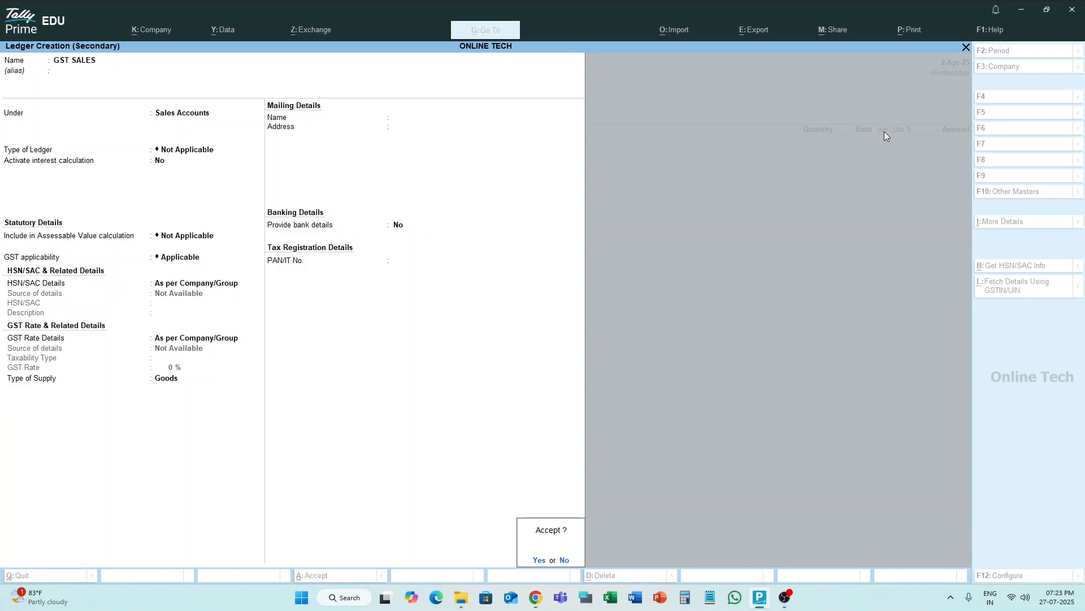
pyautogui.press('Return')
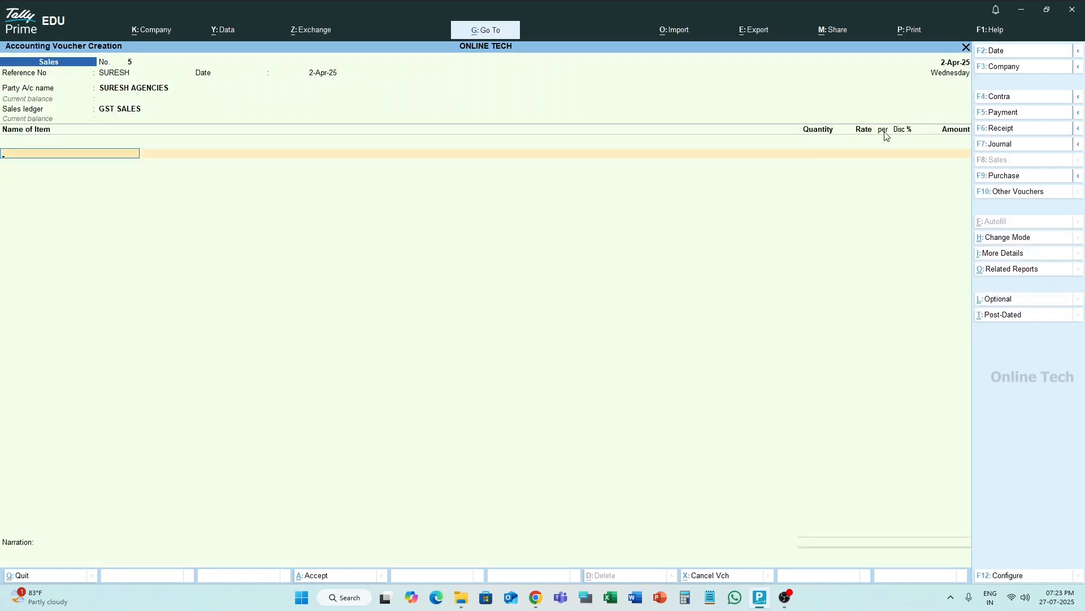
# Add the stock item 19' DELL MONITER from batch DELL19 with a quantity of 20 Nos at a rate of 4,000
pyautogui.write('19')
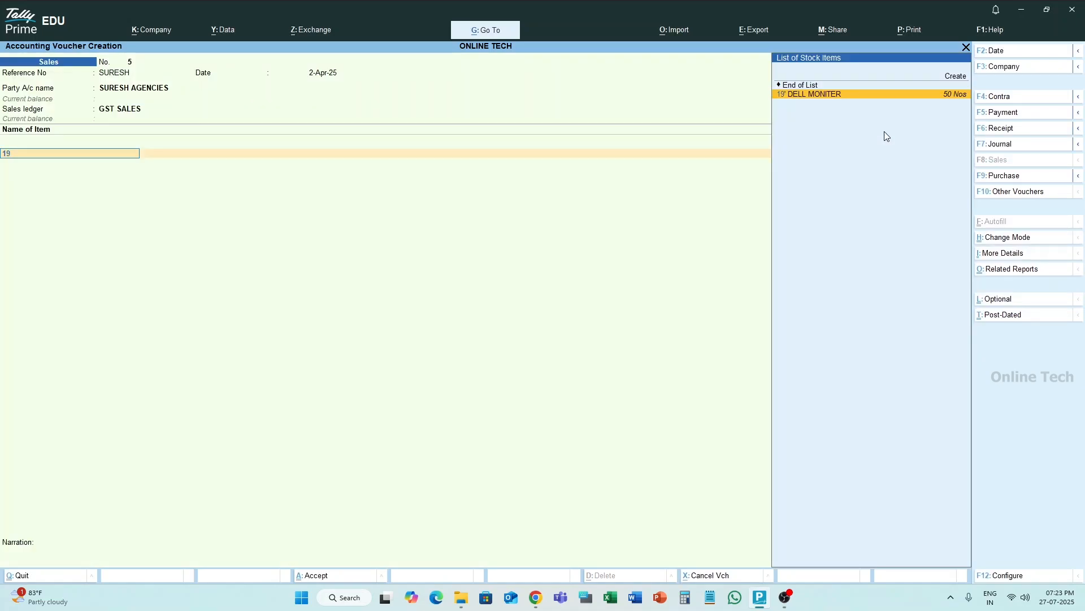
pyautogui.press('Return')
pyautogui.press('Return')
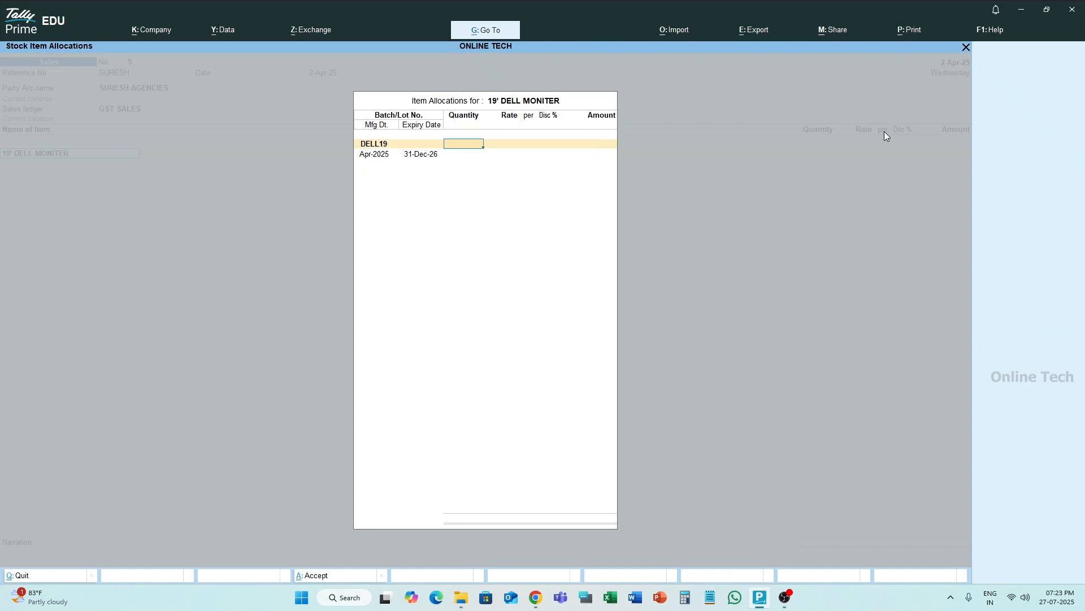
pyautogui.write('20')
pyautogui.press('Return')
pyautogui.write('4,000')
pyautogui.press('Return')
pyautogui.press('Return')
pyautogui.press('Return')
pyautogui.press('Return')
pyautogui.press('Return')
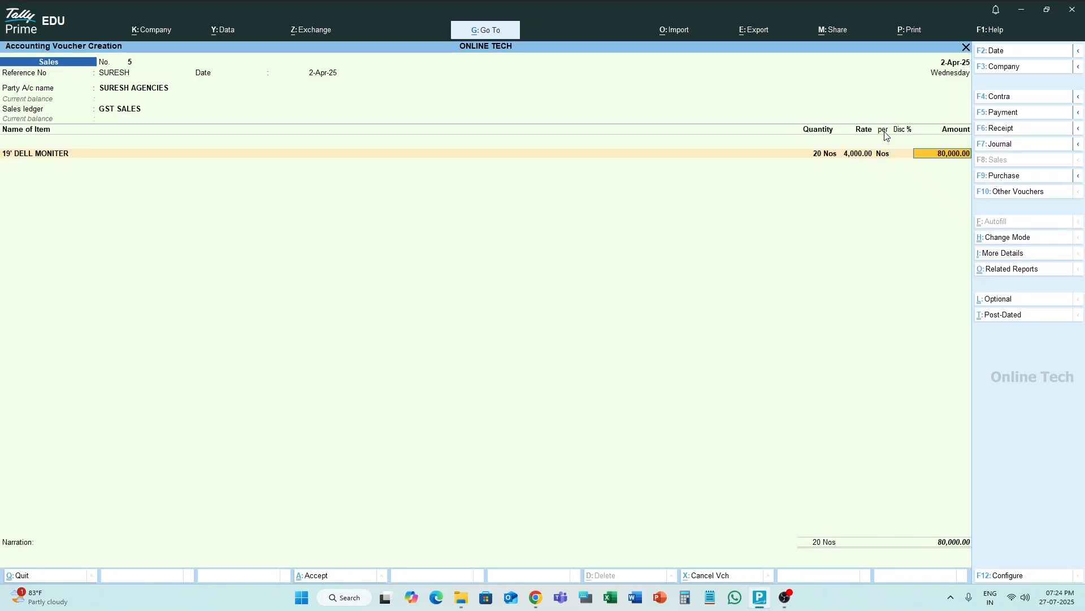
pyautogui.press('Return')
pyautogui.press('Return')
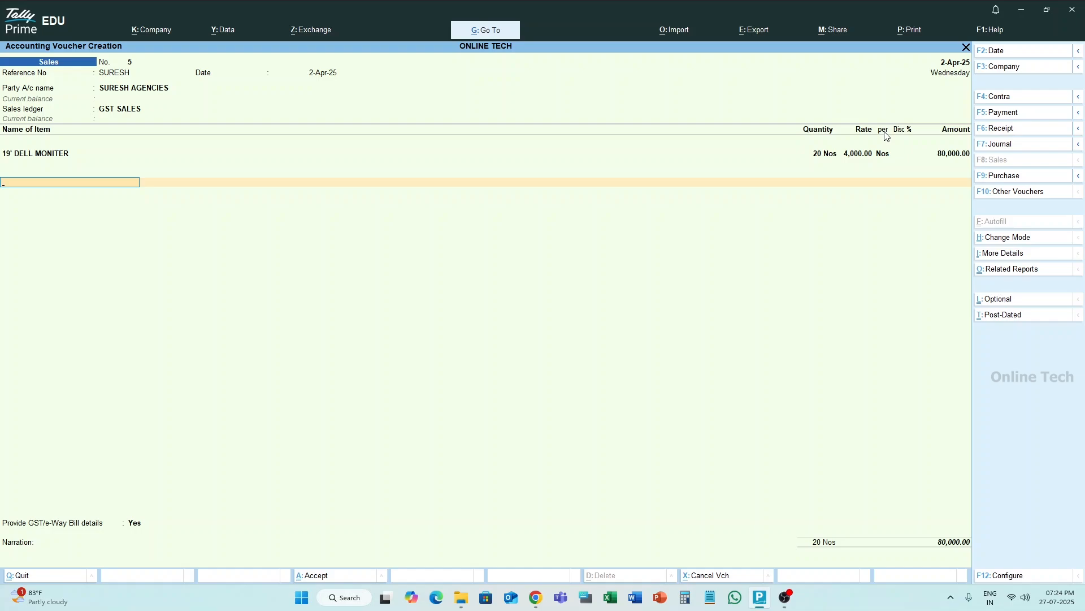
# Begin a new ledger from the line below the item and name it CGST 9% OUTPUT TAX
pyautogui.press('ctrl')
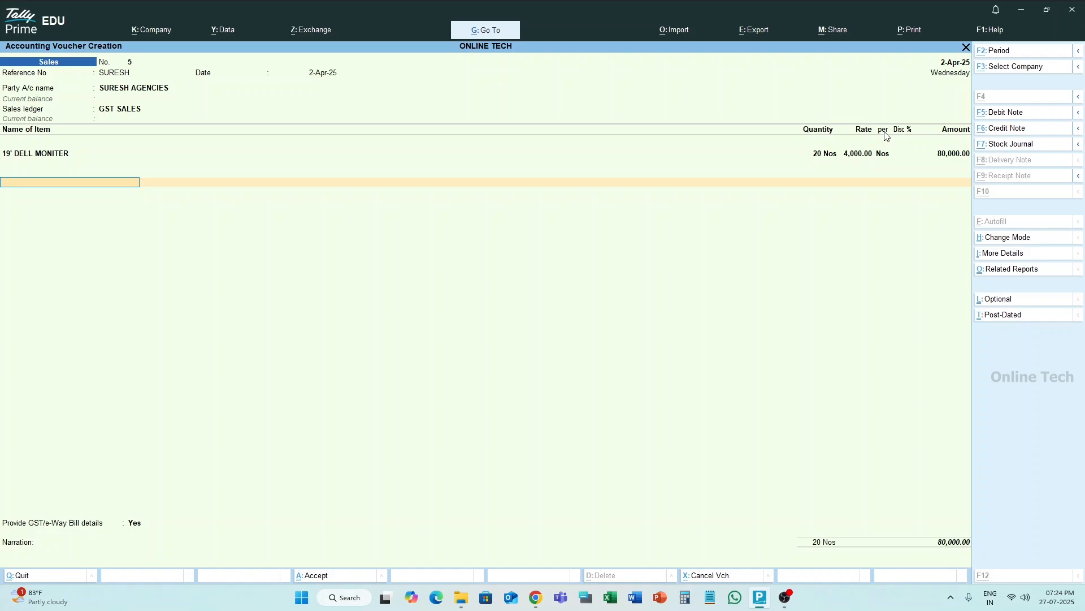
pyautogui.hotkey('alt', 'c')
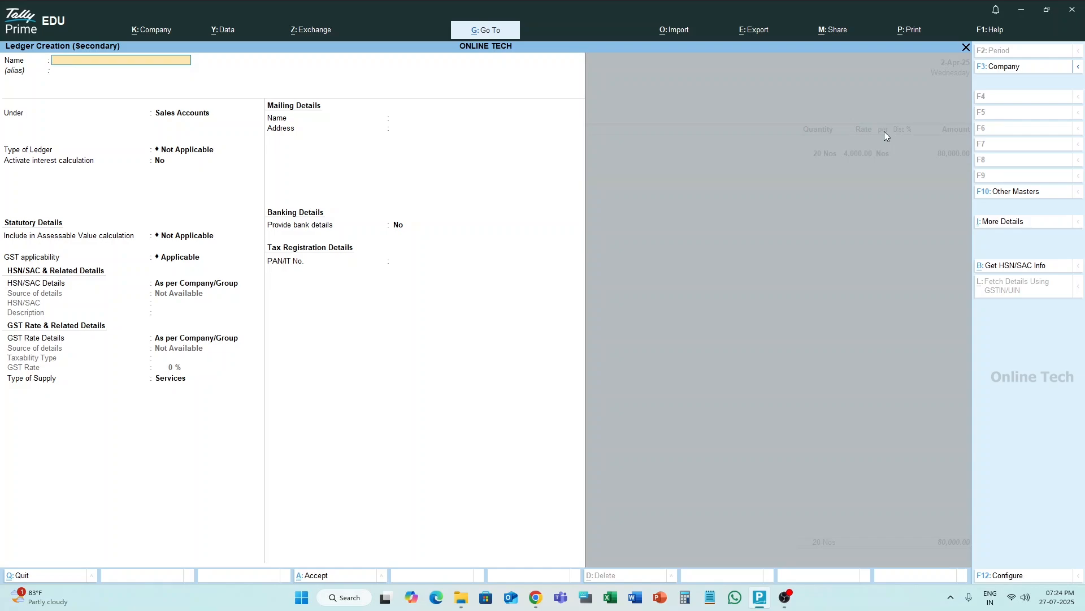
pyautogui.write('CG')
pyautogui.write('ST 9%')
pyautogui.write('V O')
pyautogui.press('BackSpace')
pyautogui.press('BackSpace')
pyautogui.press('BackSpace')
pyautogui.write('OUTPUT TAX')
pyautogui.press('Return')
pyautogui.press('Return')
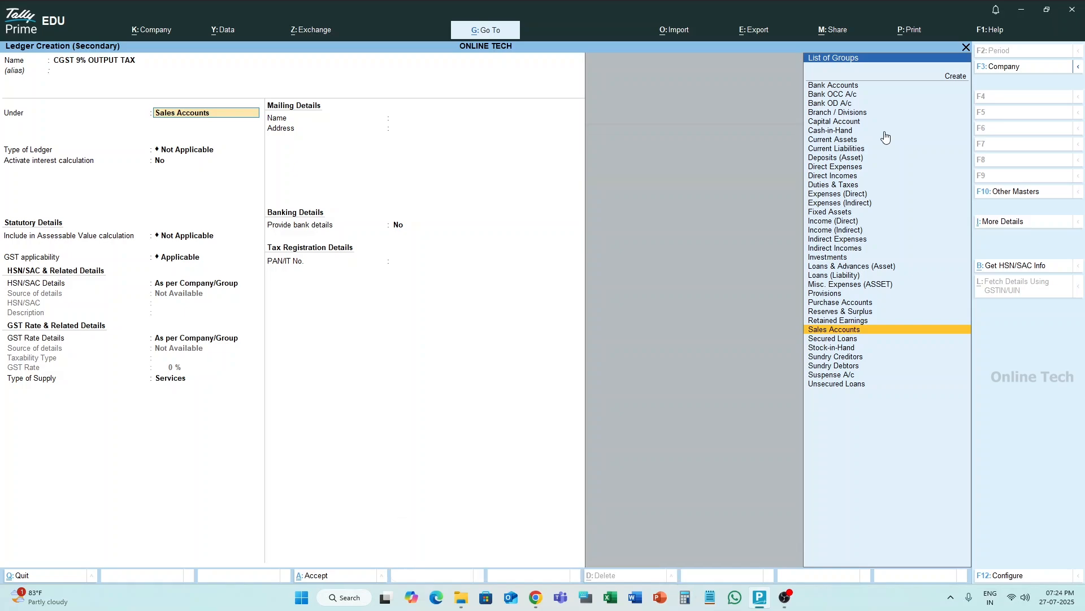
# Place the CGST 9% OUTPUT TAX ledger under the Duties & Taxes group
pyautogui.press('Up')
pyautogui.press('Up')
pyautogui.press('Up')
pyautogui.press('Up')
pyautogui.press('Up')
pyautogui.press('Up')
pyautogui.press('Up')
pyautogui.press('Up')
pyautogui.press('Up')
pyautogui.press('Up')
pyautogui.press('Up')
pyautogui.press('Up')
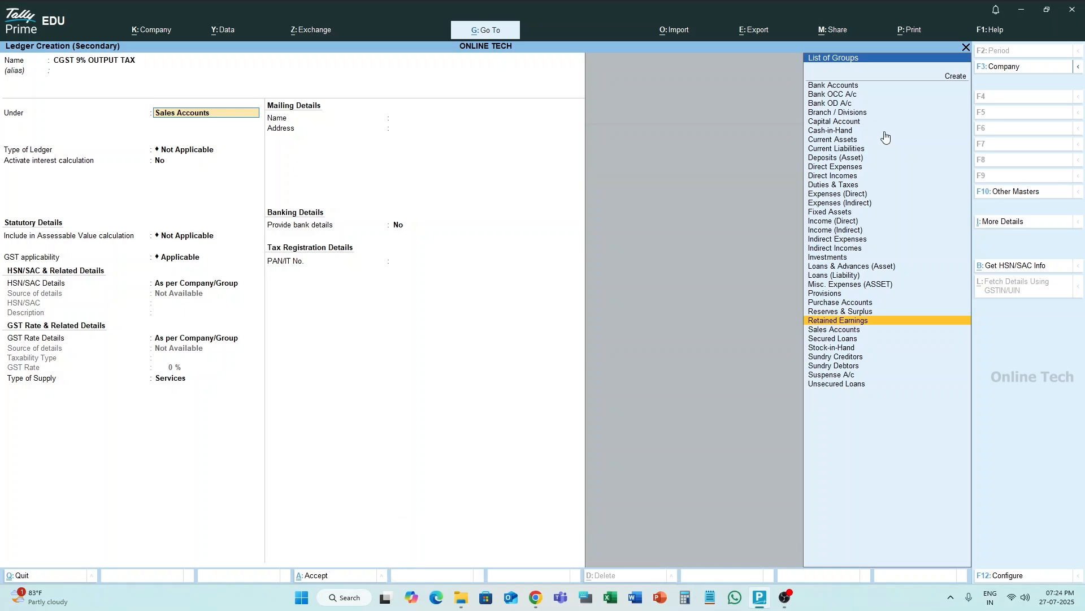
pyautogui.press('Up')
pyautogui.press('Up')
pyautogui.press('Up')
pyautogui.press('Up')
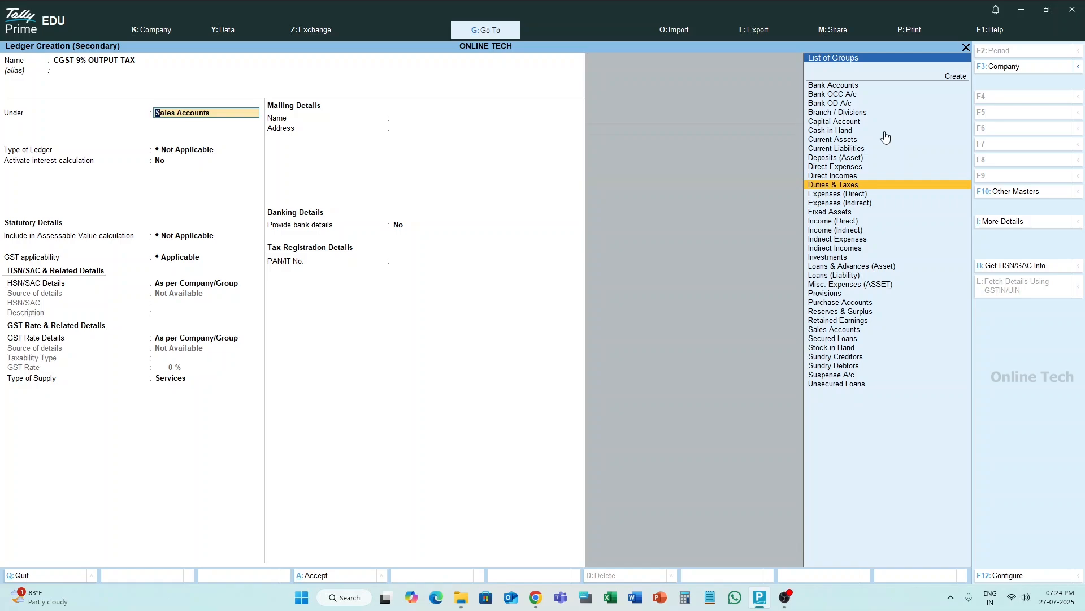
pyautogui.press('Return')
# Set the duty type to GST and the tax type to CGST, keep the remaining defaults, and save the ledger
pyautogui.press('Up')
pyautogui.press('Return')
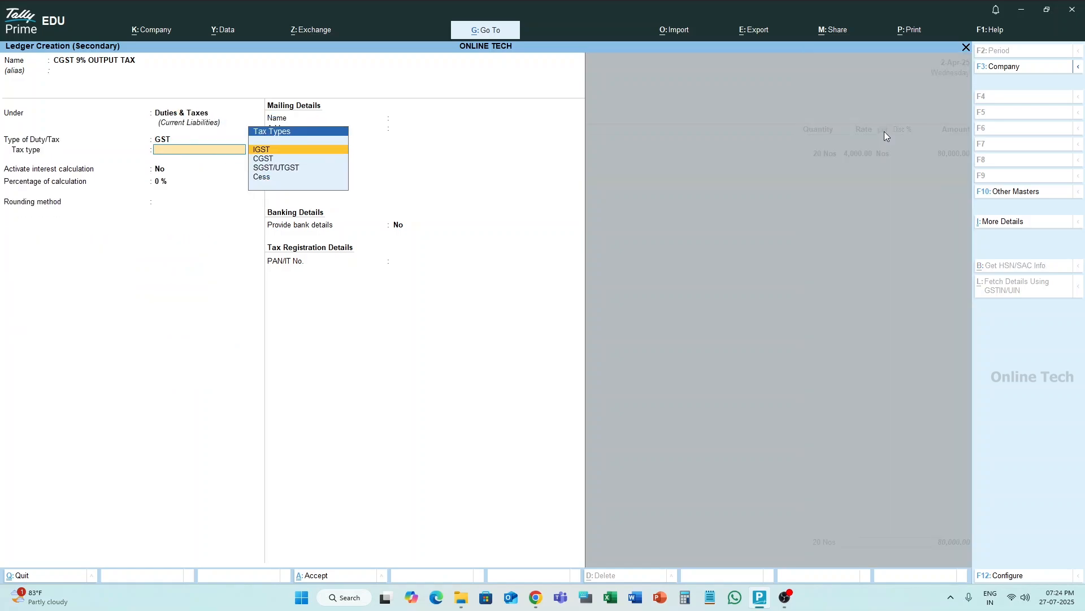
pyautogui.press('Down')
pyautogui.press('Return')
pyautogui.press('Return')
pyautogui.press('Return')
pyautogui.press('Return')
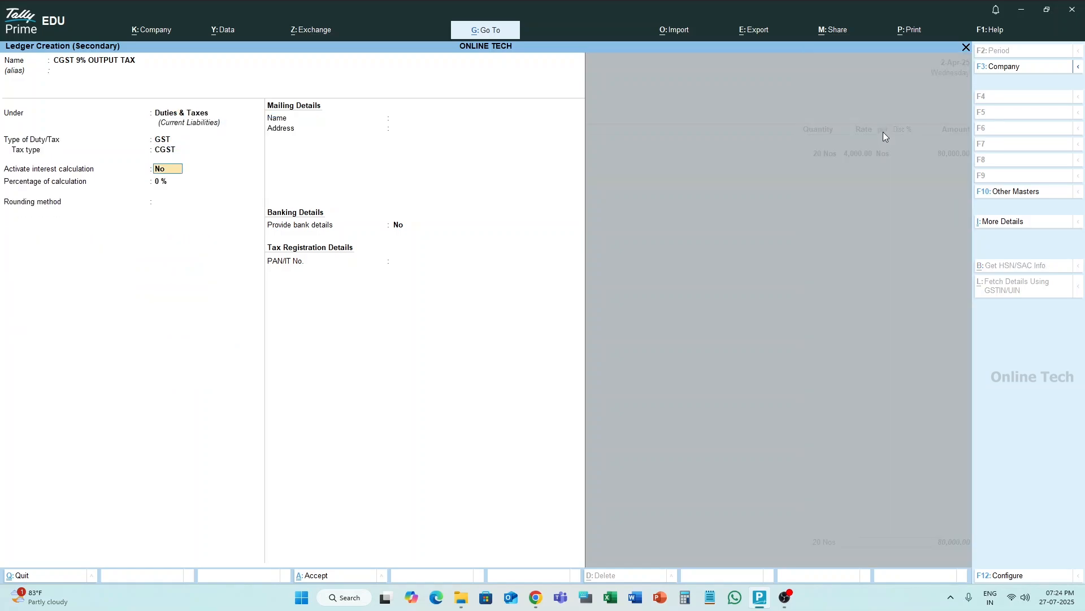
pyautogui.press('Return')
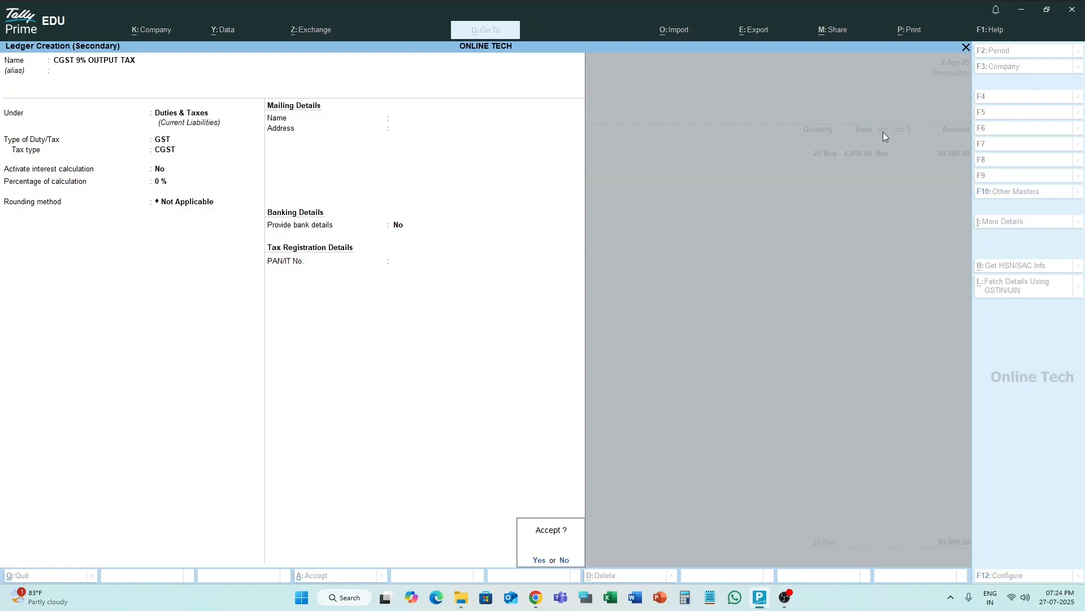
pyautogui.press('Return')
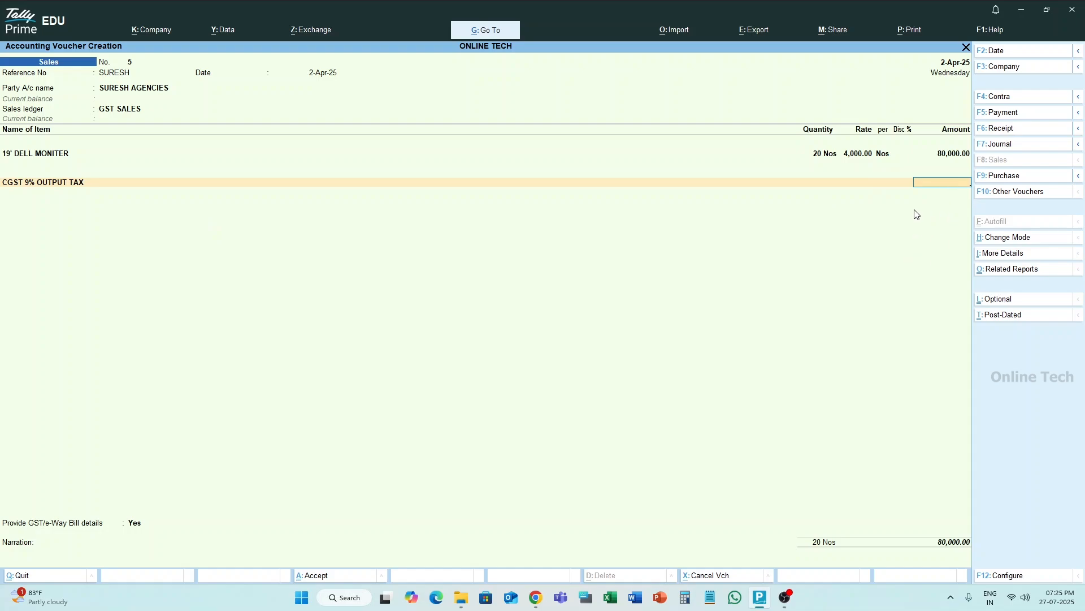
# Calculate 80000*9% in the built-in calculator and enter 7,200 as the CGST 9% OUTPUT TAX amount
pyautogui.hotkey('ctrl', 'n')
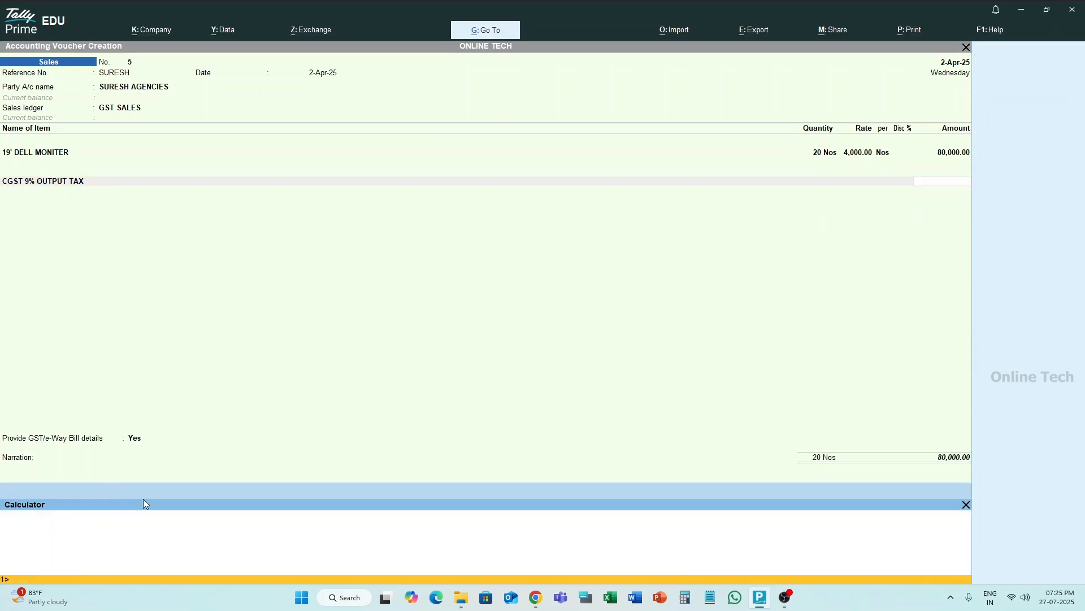
pyautogui.write('80000*9%')
pyautogui.press('Return')
pyautogui.click(950, 182)
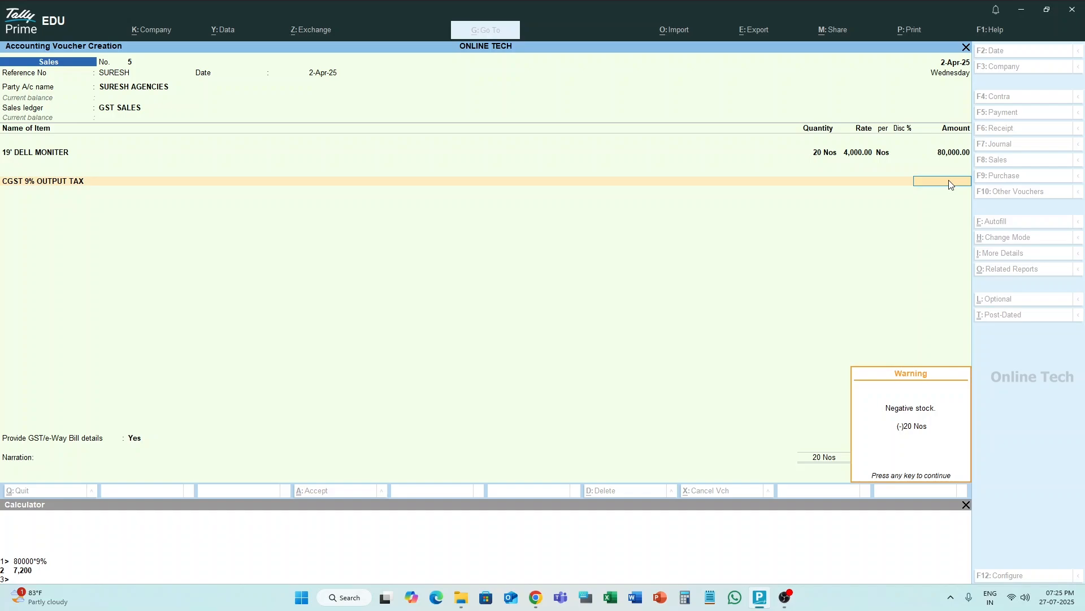
pyautogui.press('Return')
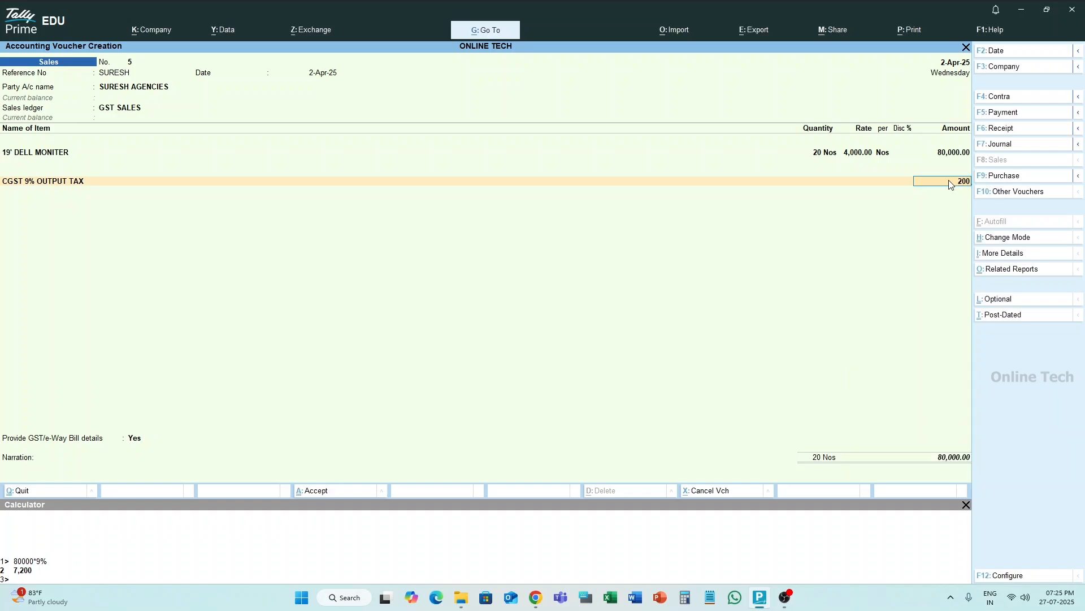
pyautogui.write('200')
pyautogui.press('Return')
# Begin another new ledger for the next tax line, named SGST 9% OUTPUT TAX and kept under Duties & Taxes
pyautogui.press('alt')
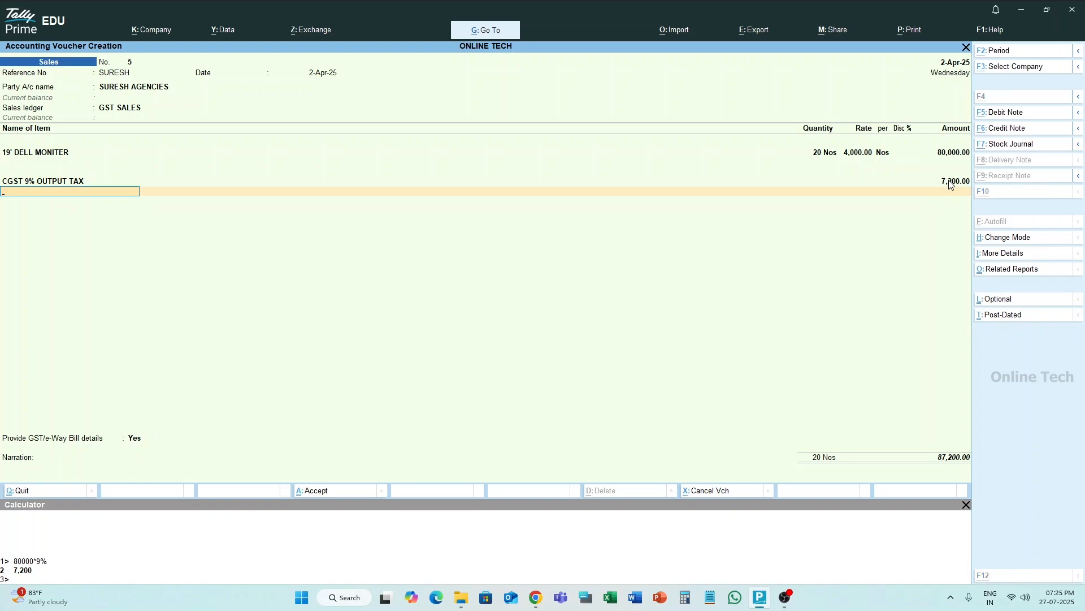
pyautogui.hotkey('alt', 'c')
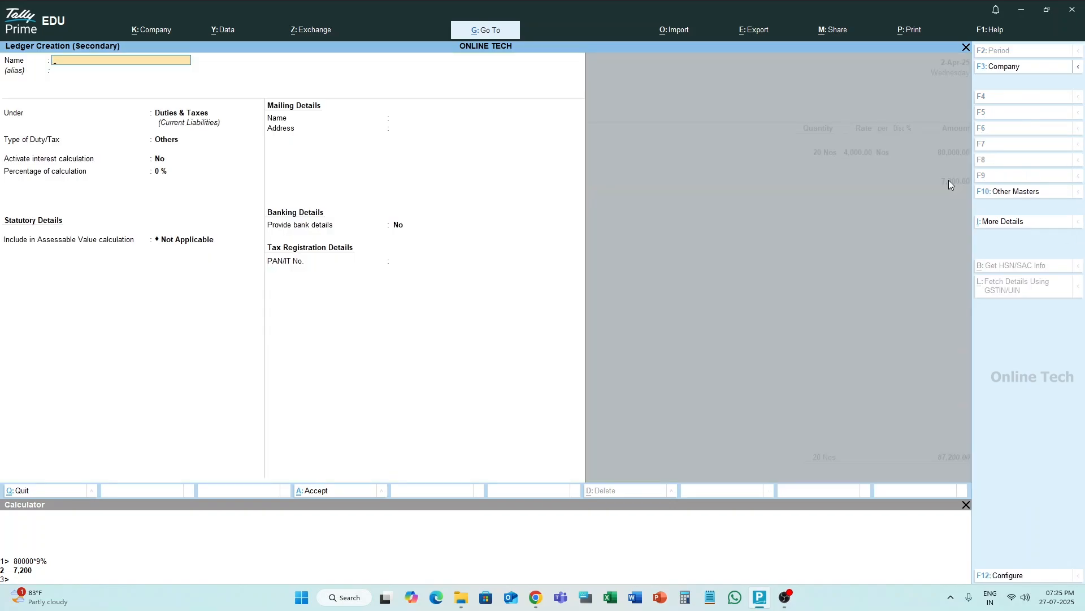
pyautogui.write('SGST 9% OUTPUT TAX')
pyautogui.press('Return')
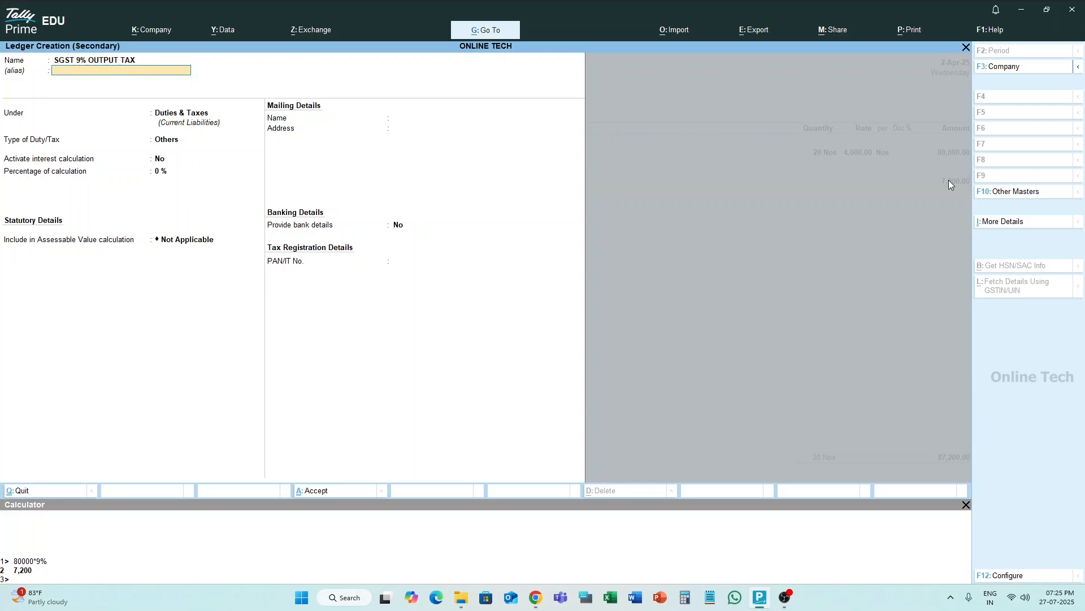
pyautogui.press('Return')
pyautogui.press('Return')
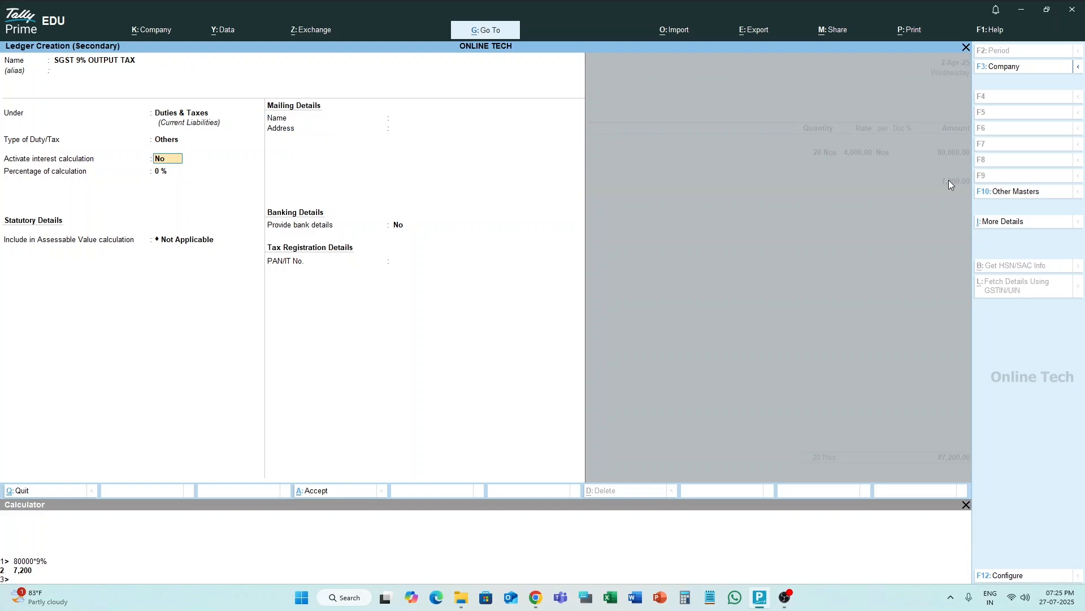
# Set the ledger's duty type to GST and tax type to SGST/UTGST, keep the remaining defaults, and save it
pyautogui.press('BackSpace')
pyautogui.press('Up')
pyautogui.press('Return')
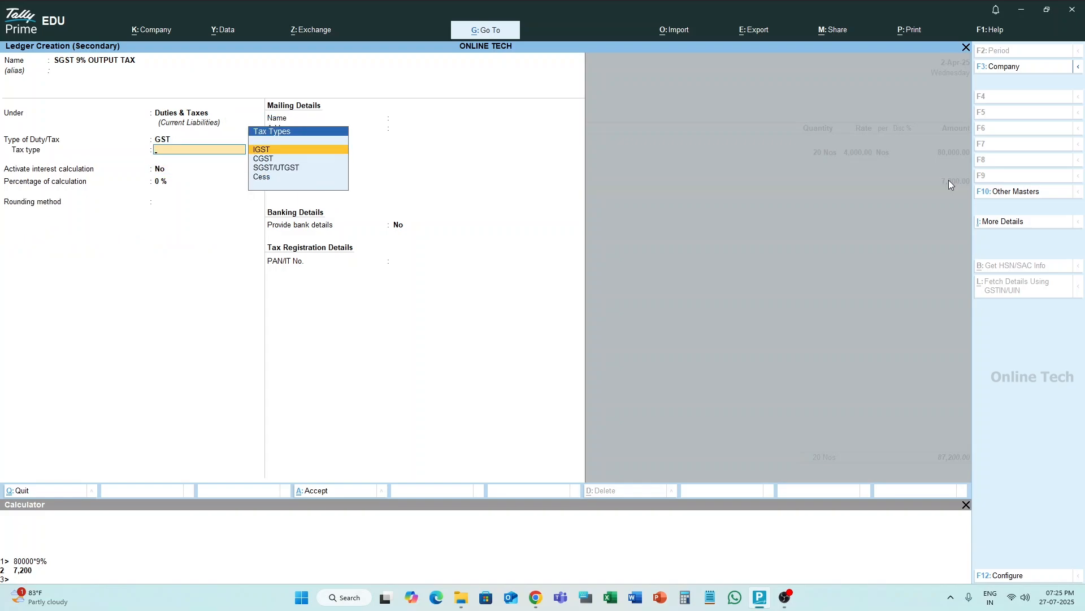
pyautogui.press('Down')
pyautogui.press('Down')
pyautogui.press('Return')
pyautogui.press('Return')
pyautogui.press('Return')
pyautogui.press('Return')
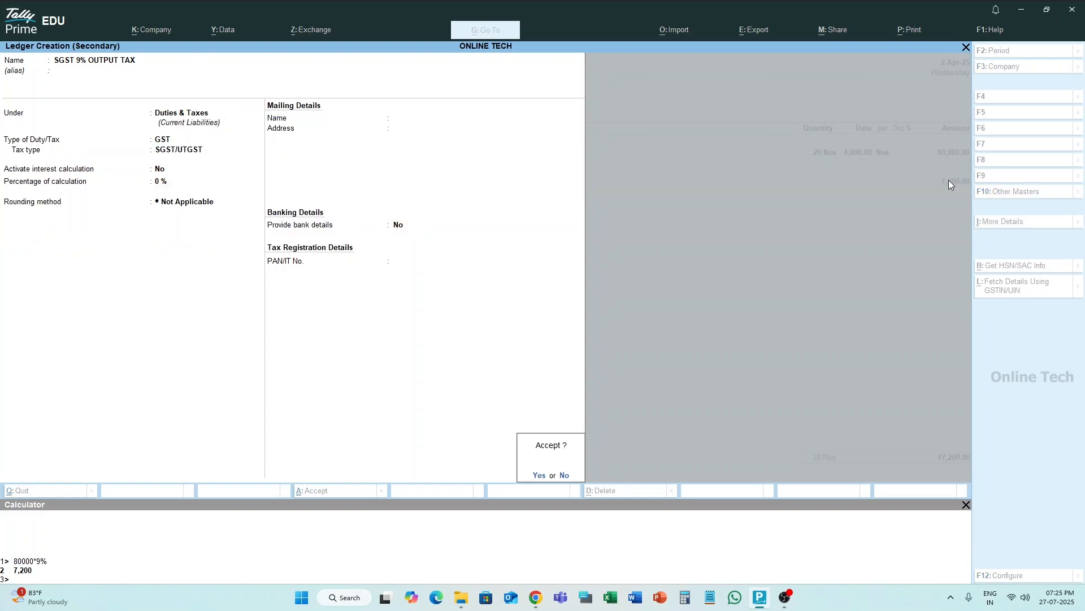
pyautogui.press('Return')
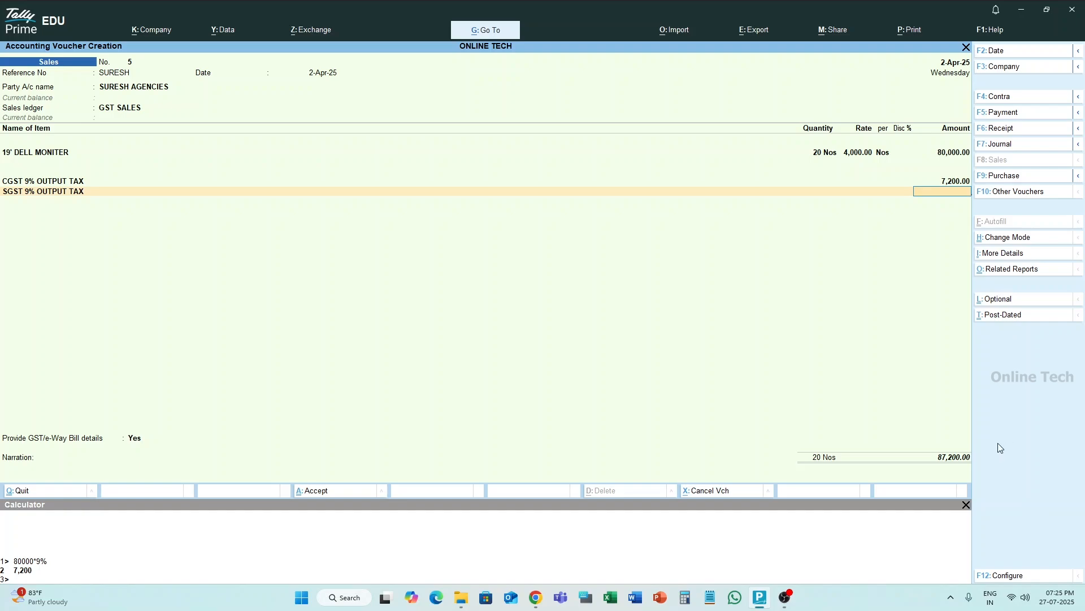
# Close the calculator and enter 7200 as the SGST 9% OUTPUT TAX amount
pyautogui.press('ctrl+super+n')
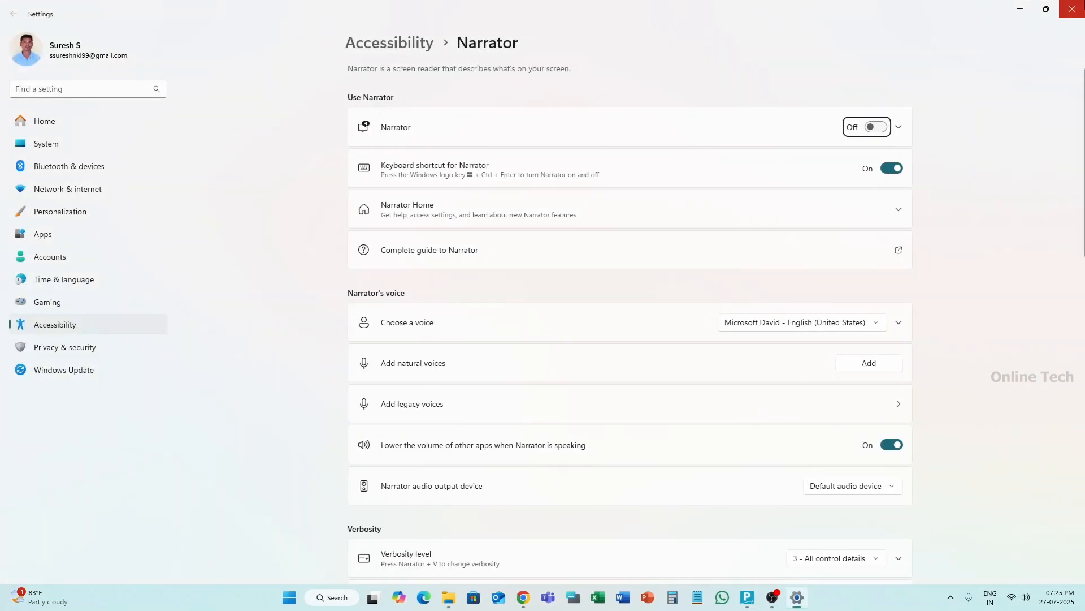
pyautogui.click(1073, 9)
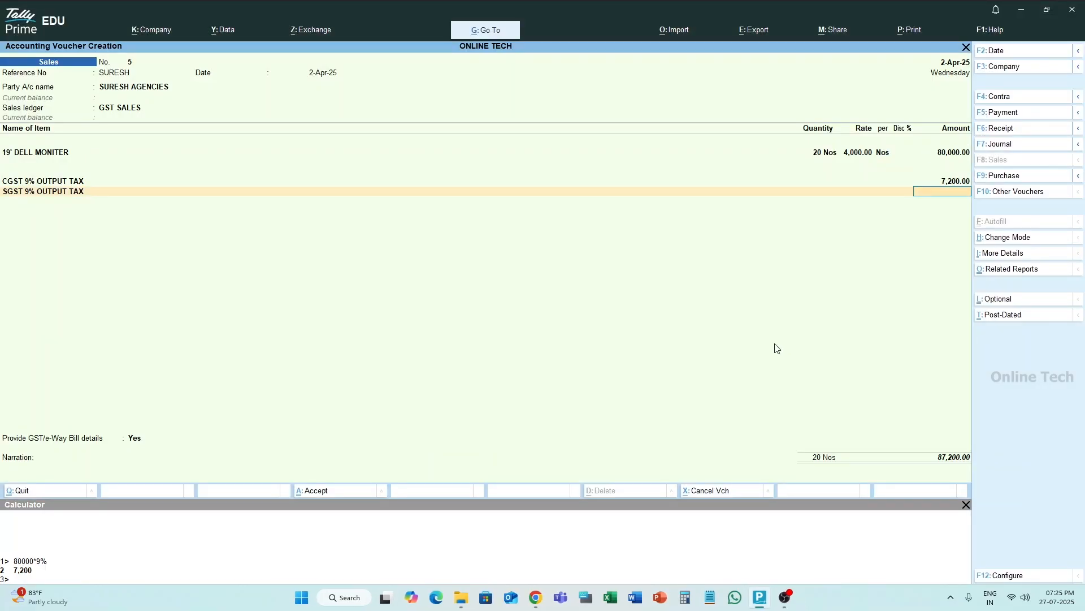
pyautogui.hotkey('ctrl', 'n')
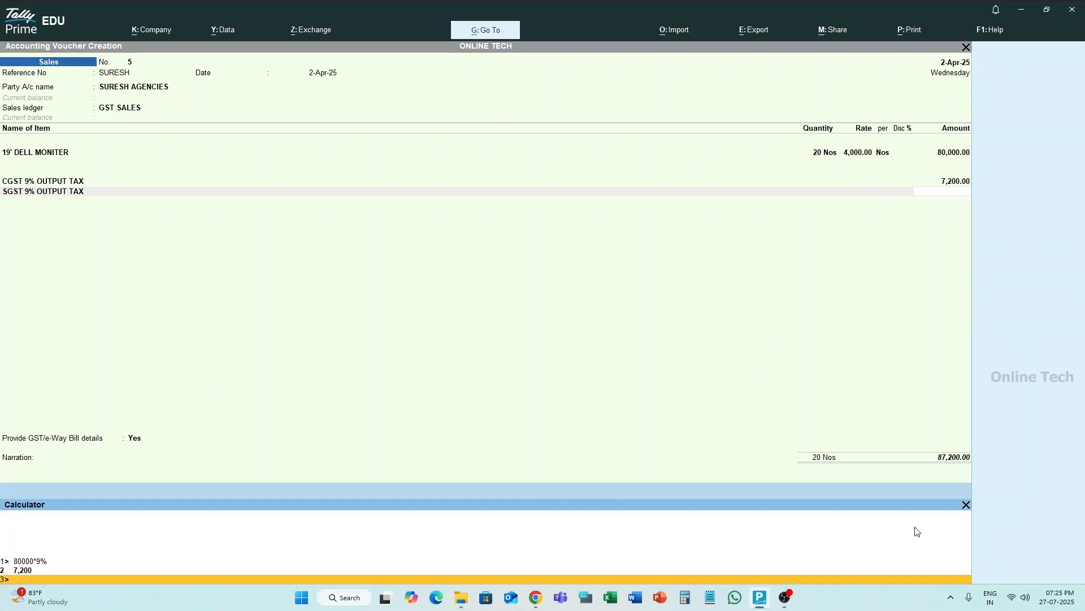
pyautogui.press('Escape')
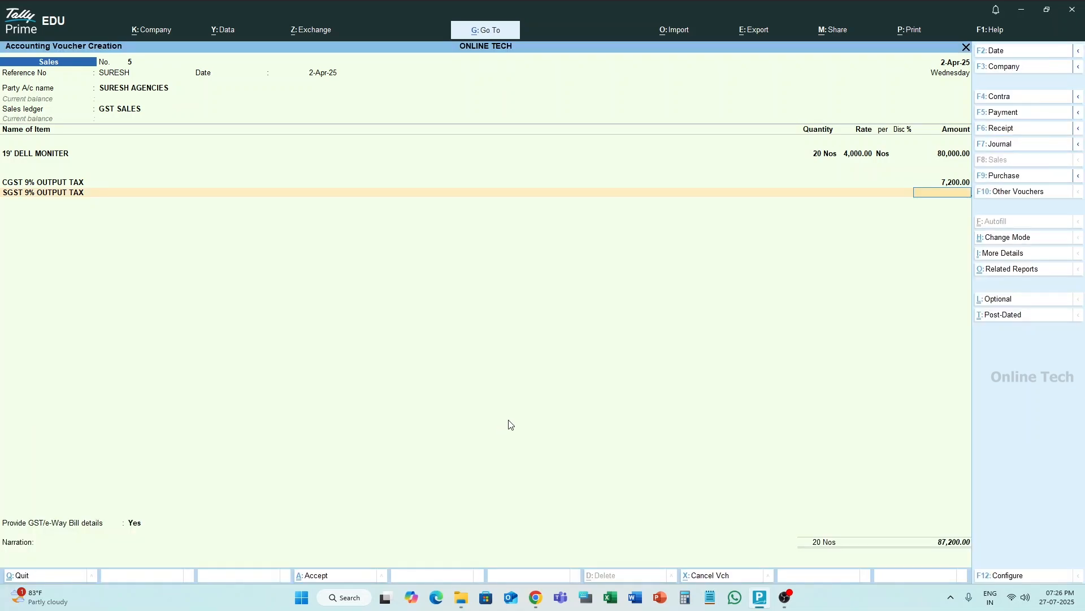
pyautogui.write('7200')
pyautogui.press('Return')
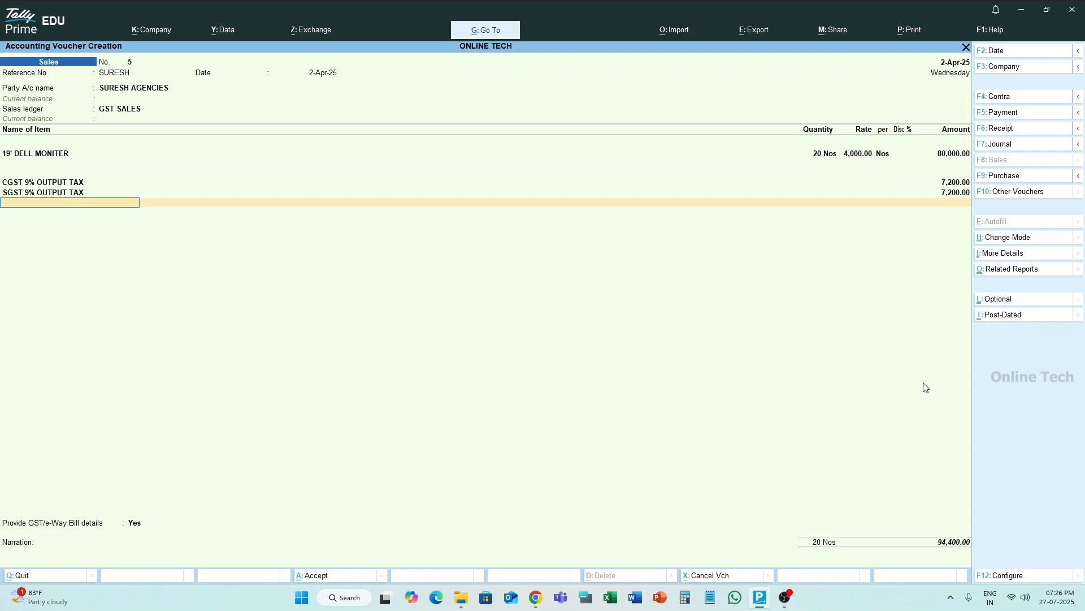
# Create another ledger for the next voucher line, named REBATES & DISCOUNT and placed under Sales Accounts
pyautogui.hotkey('alt', 'c')
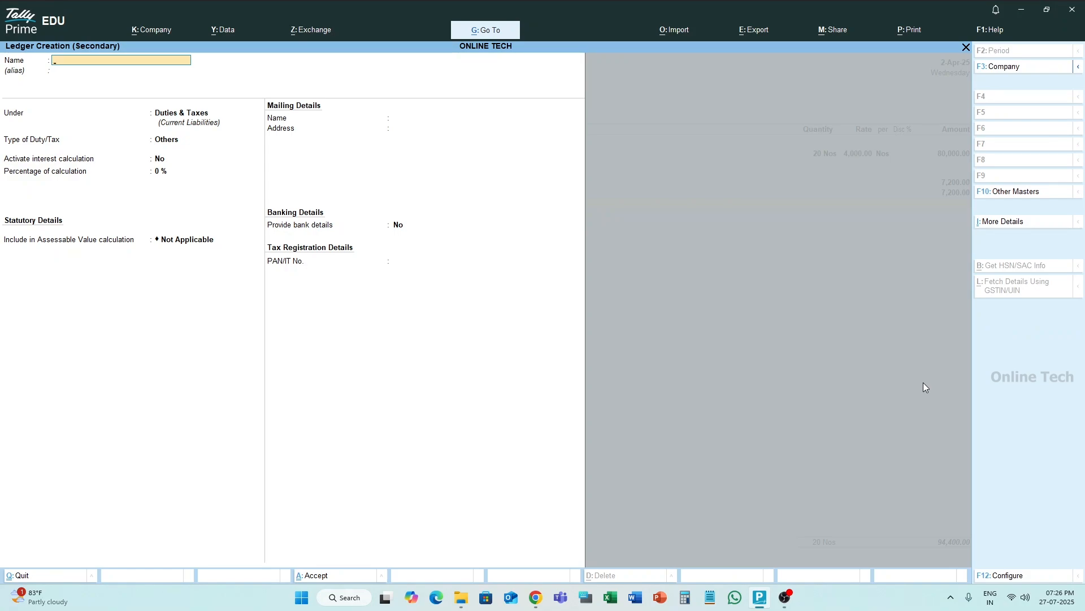
pyautogui.write('REBATE')
pyautogui.write('S & DISCOUNT')
pyautogui.press('Return')
pyautogui.press('Return')
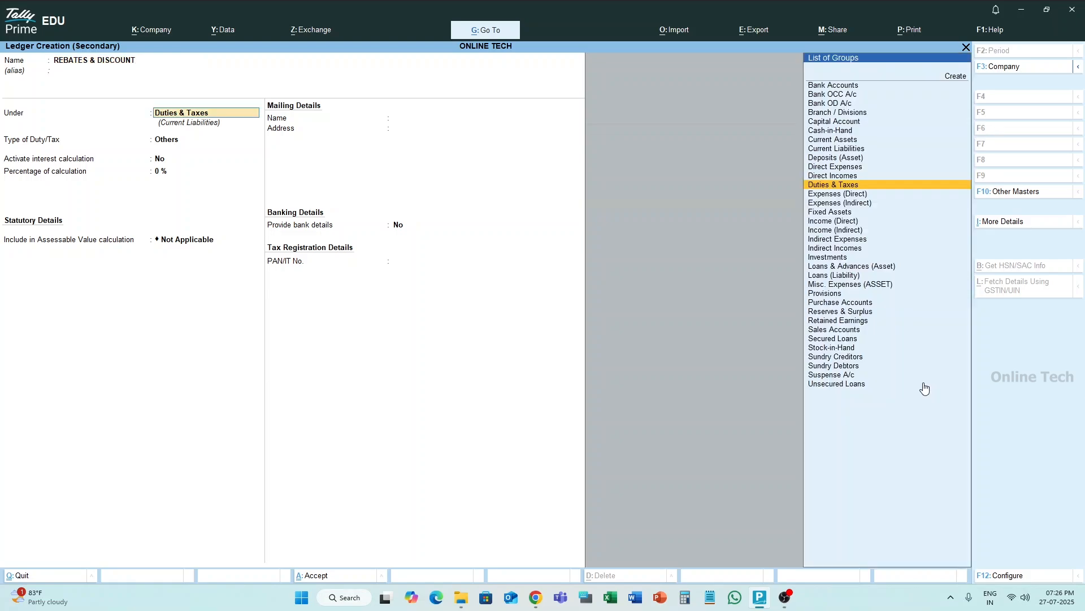
pyautogui.write('SA')
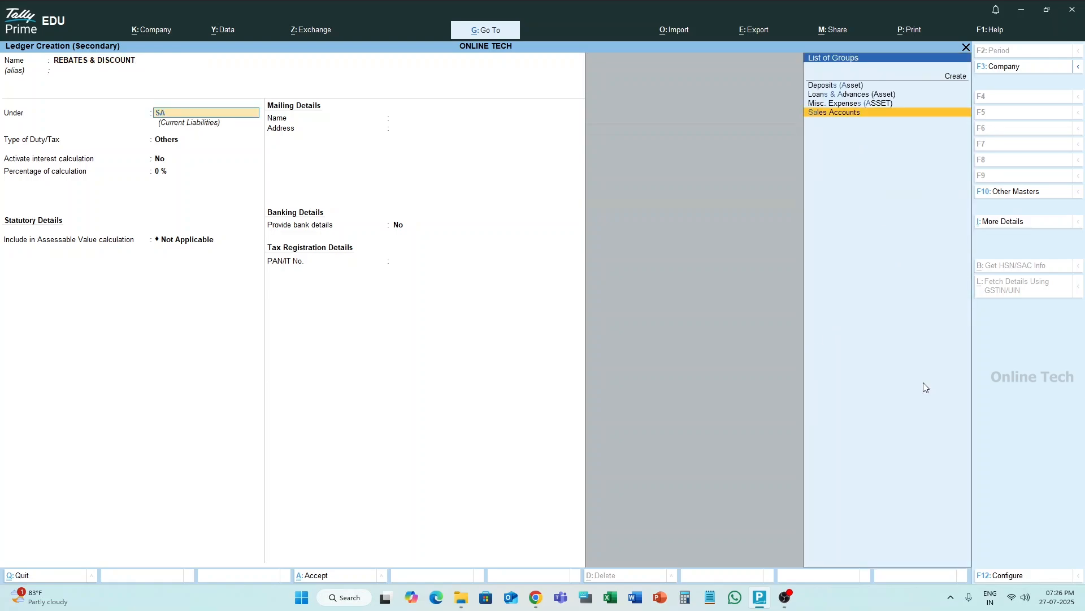
pyautogui.press('Return')
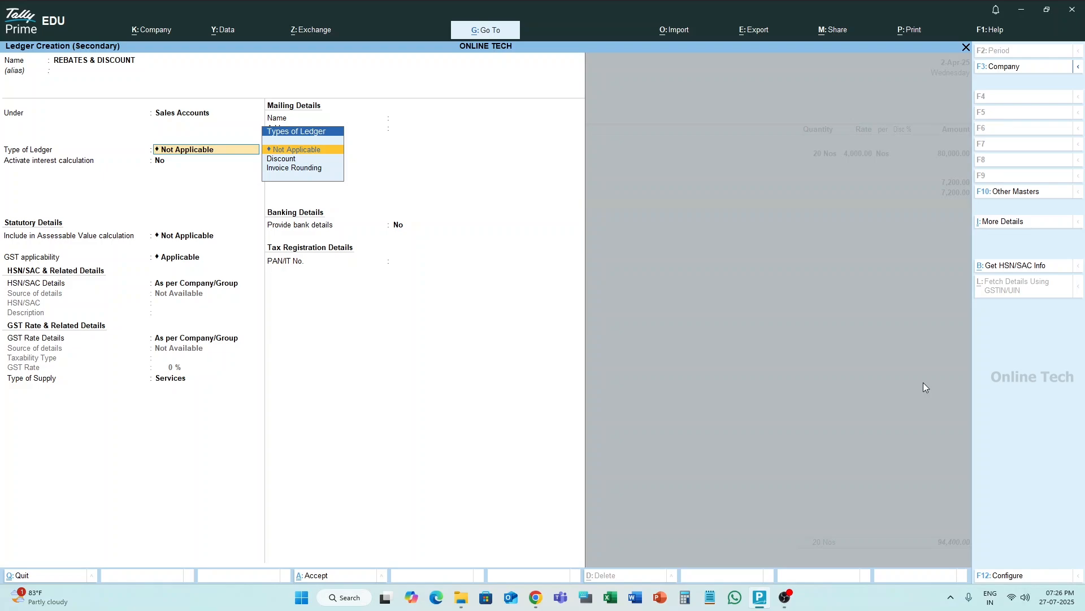
# Set the ledger's type of supply to Goods, keep the remaining defaults, and save it
pyautogui.press('Return')
pyautogui.press('Return')
pyautogui.press('Return')
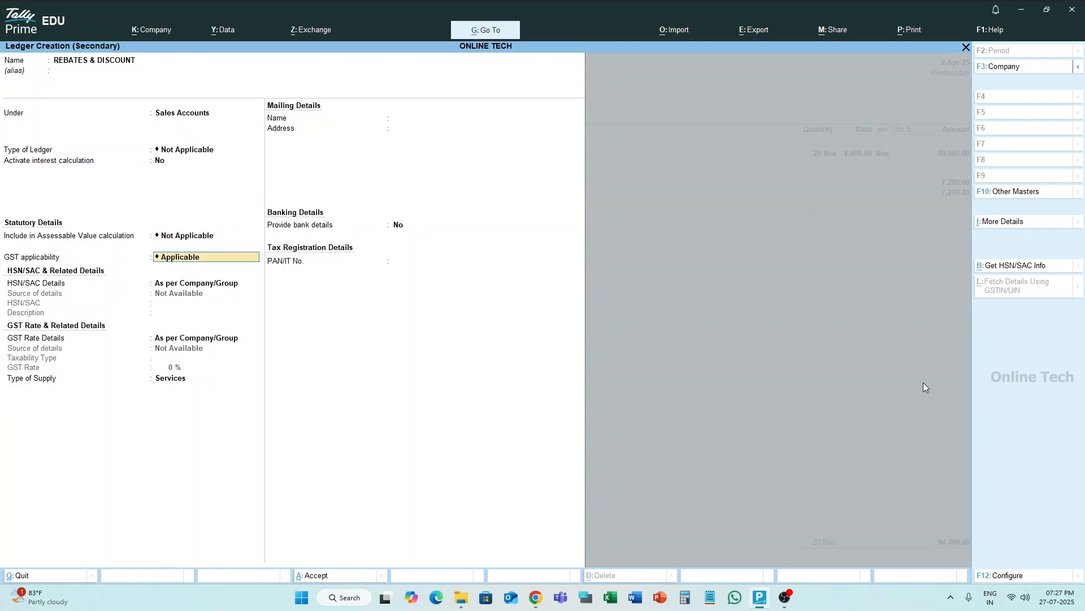
pyautogui.press('Return')
pyautogui.press('Return')
pyautogui.press('Return')
pyautogui.press('Return')
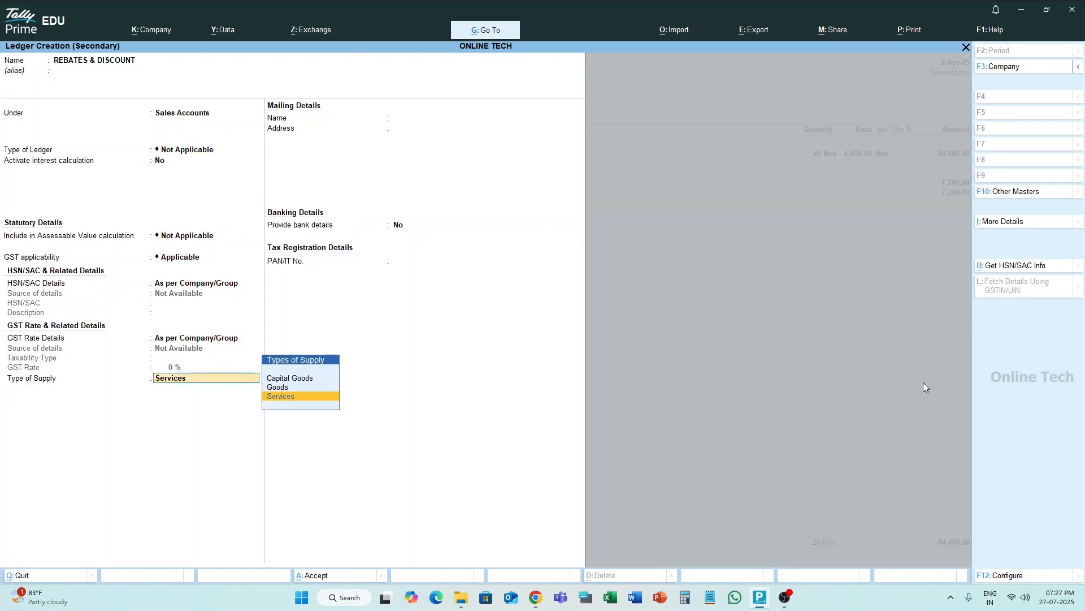
pyautogui.press('BackSpace')
pyautogui.press('Up')
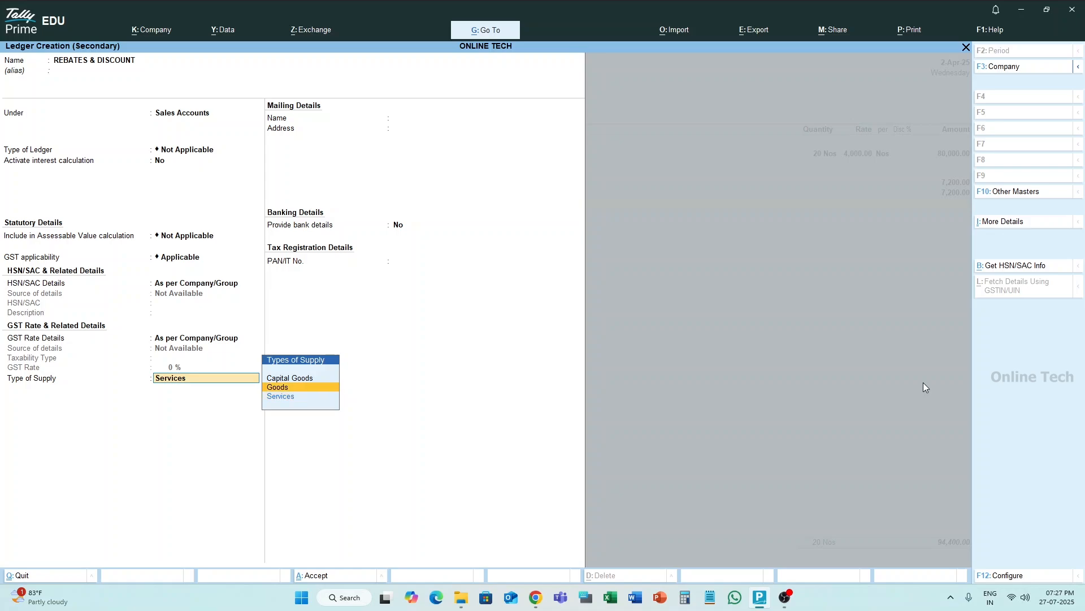
pyautogui.press('Return')
pyautogui.press('Return')
pyautogui.press('Return')
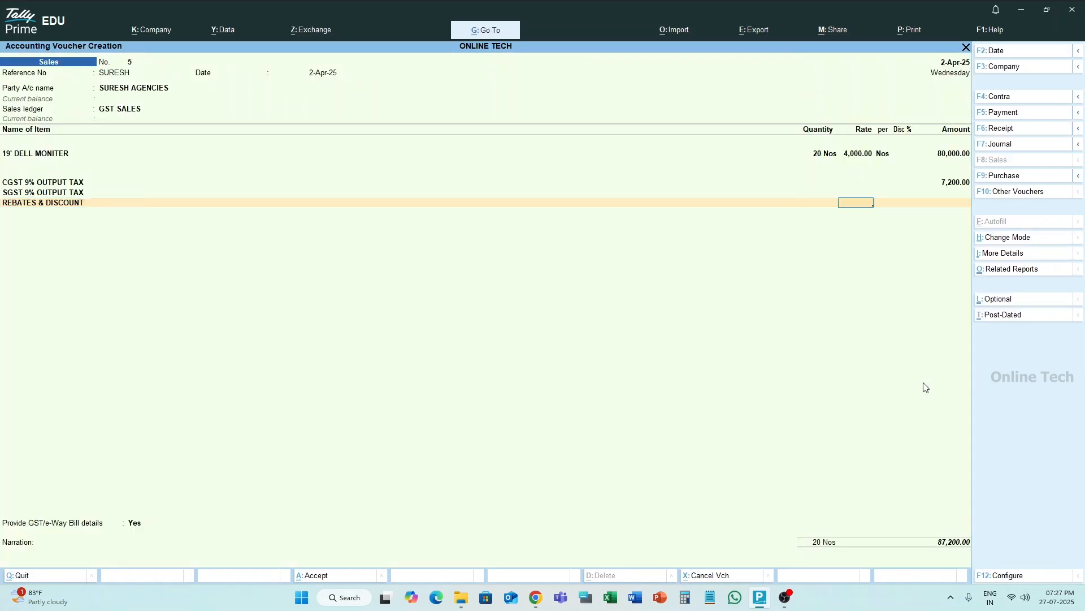
# Enter -0.5 as the REBATES & DISCOUNT amount and replace it with 1
pyautogui.press('Return')
pyautogui.write('-0.5')
pyautogui.press('Return')
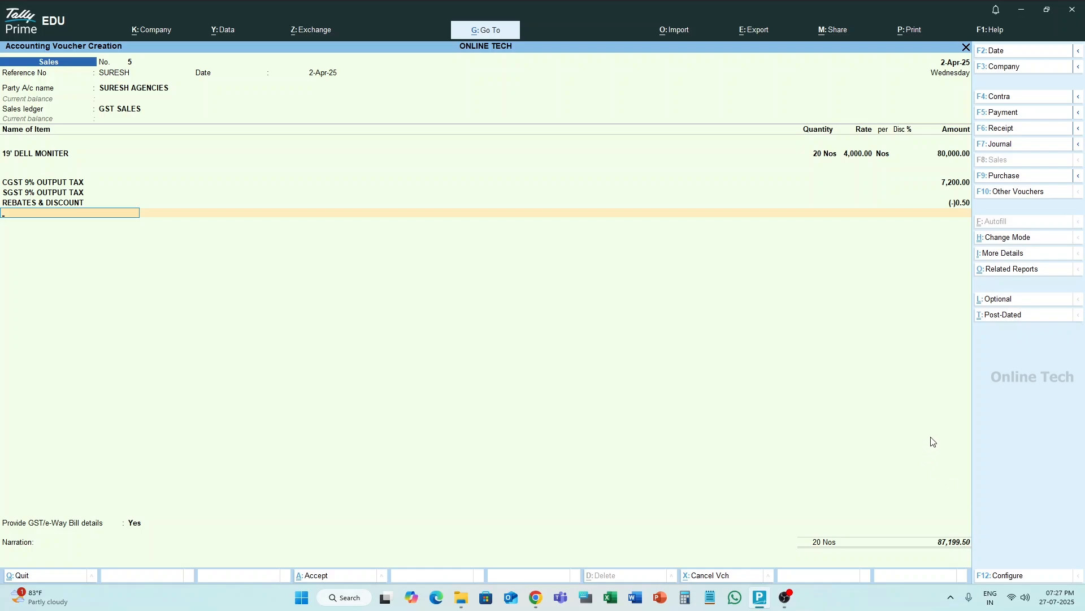
pyautogui.click(957, 205)
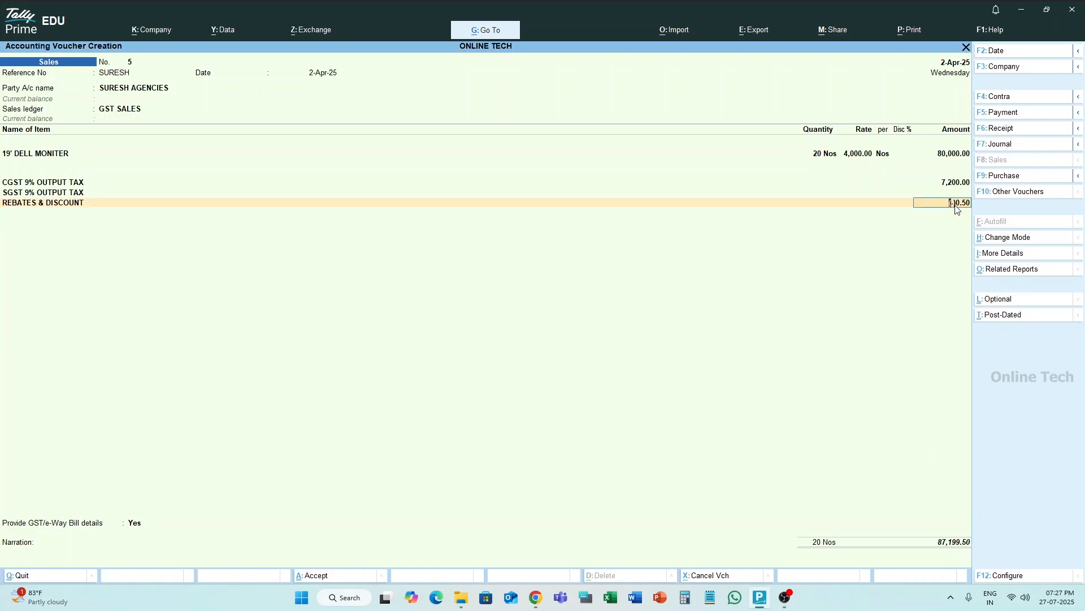
pyautogui.write('1')
pyautogui.press('Return')
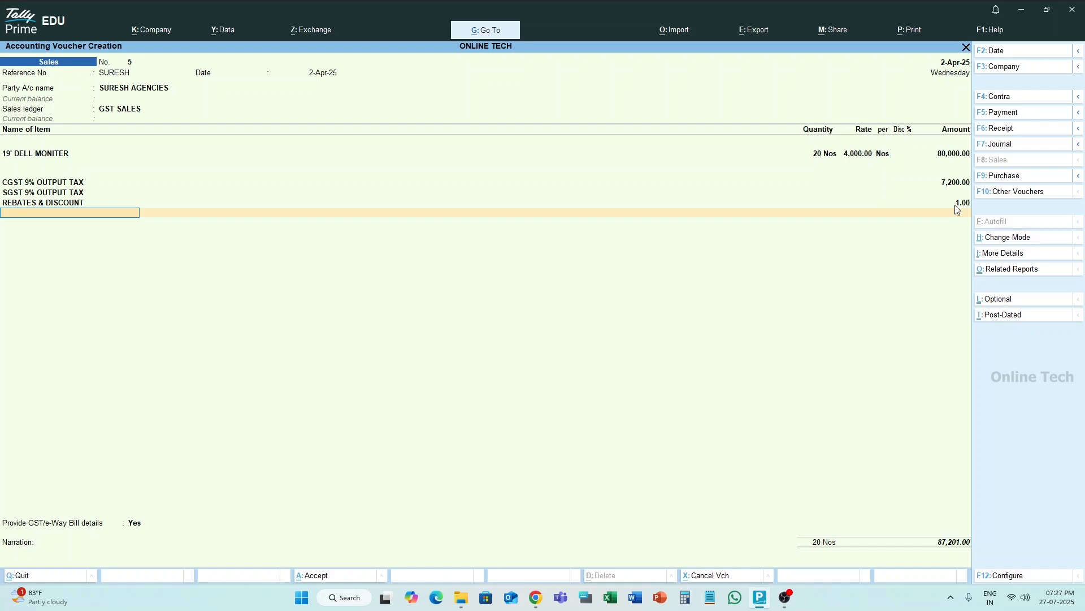
# Set the REBATES & DISCOUNT amount to -1 and end the list of ledger lines
pyautogui.click(956, 206)
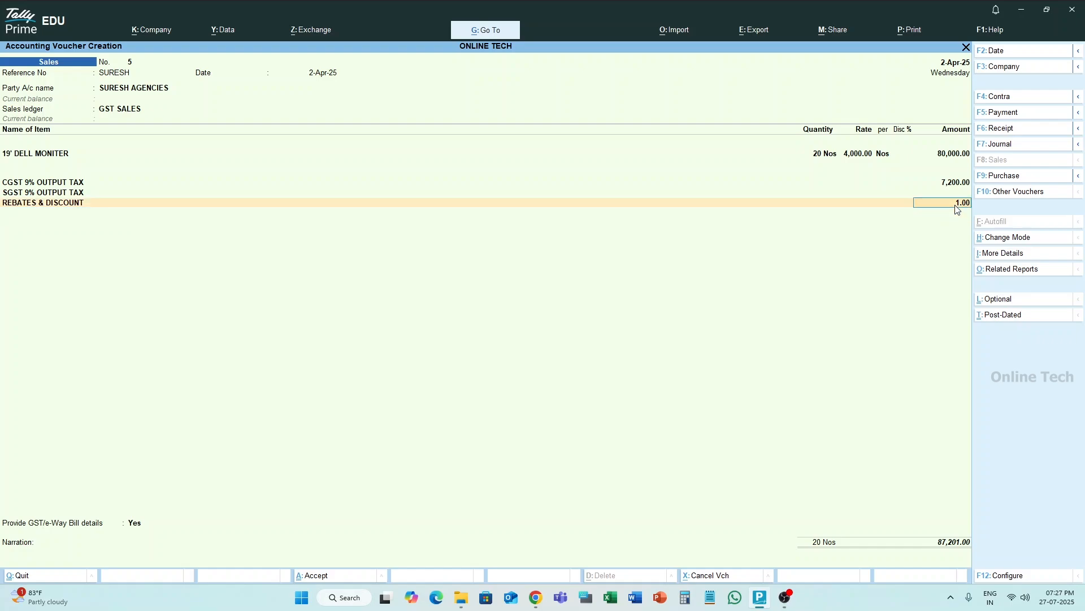
pyautogui.write('-1')
pyautogui.press('Return')
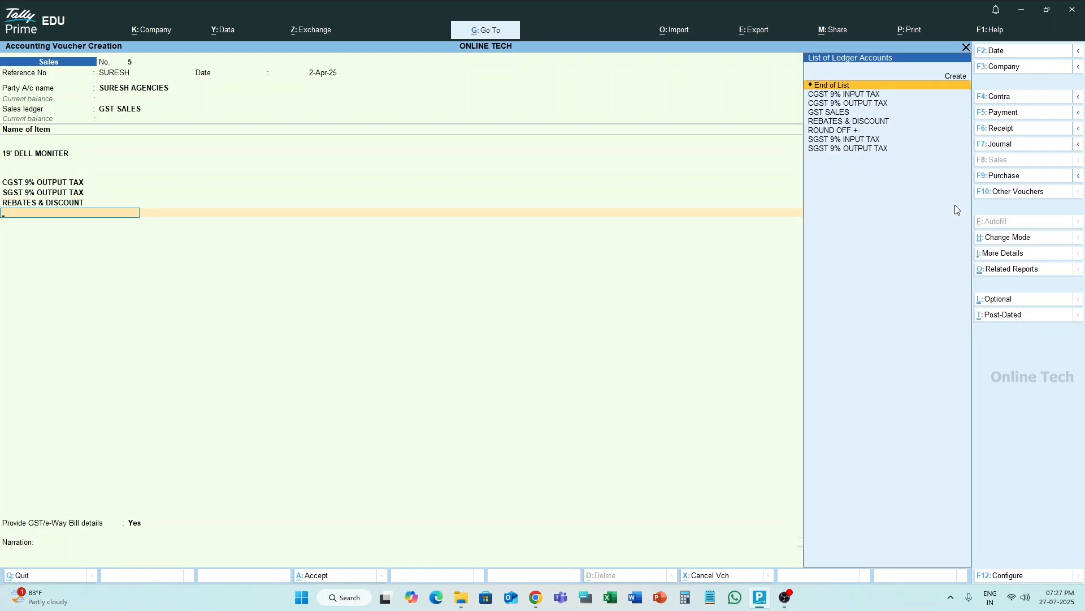
pyautogui.press('Return')
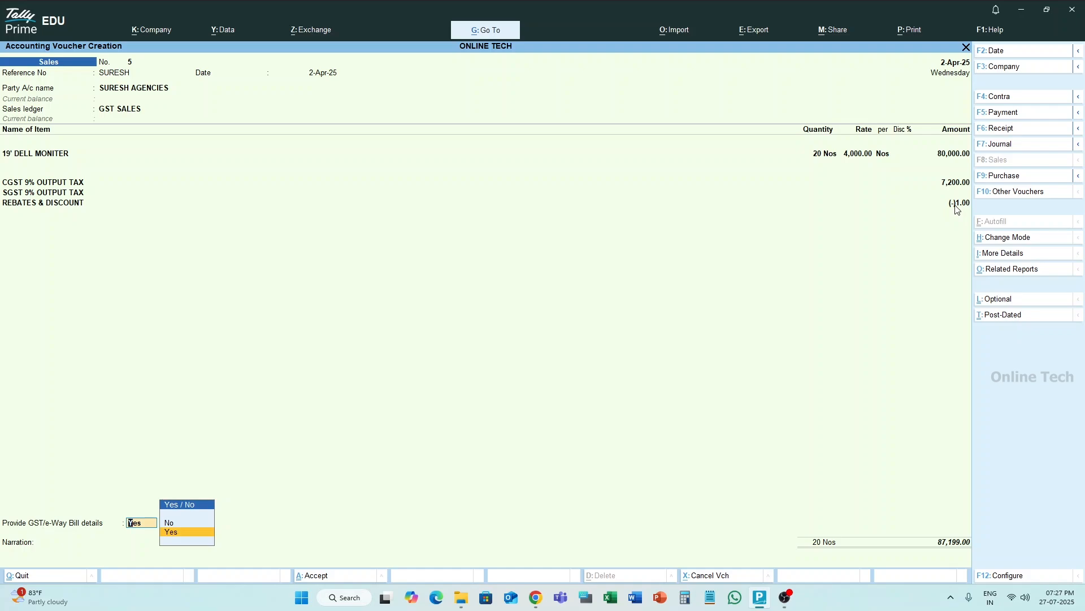
# Set Provide GST/e-Way Bill details to No and accept the bill-wise details as New Ref 5 for the full amount
pyautogui.press('Up')
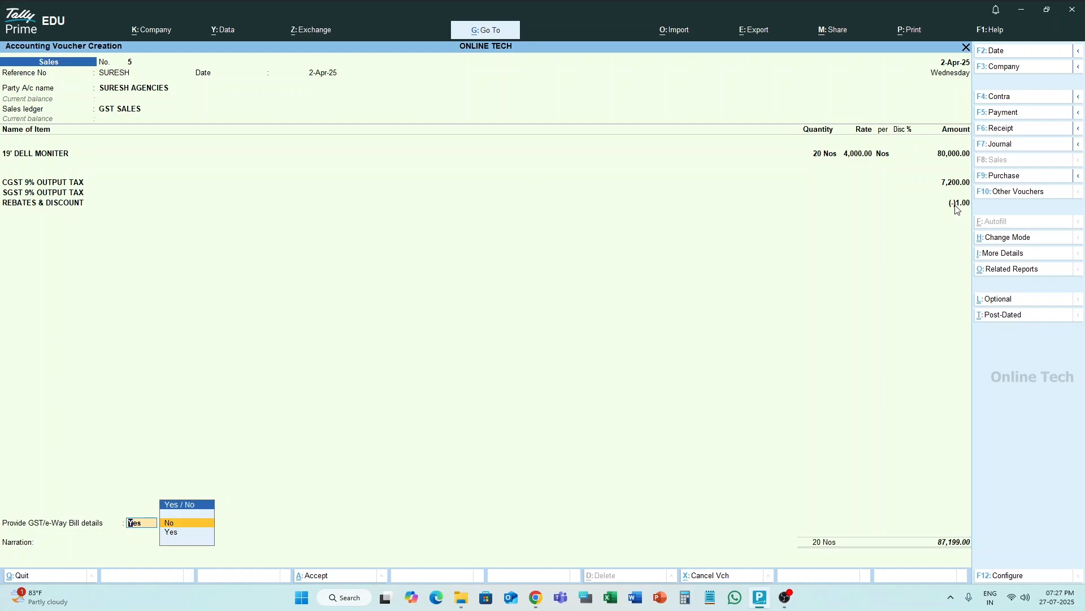
pyautogui.press('Return')
pyautogui.press('Return')
pyautogui.press('Return')
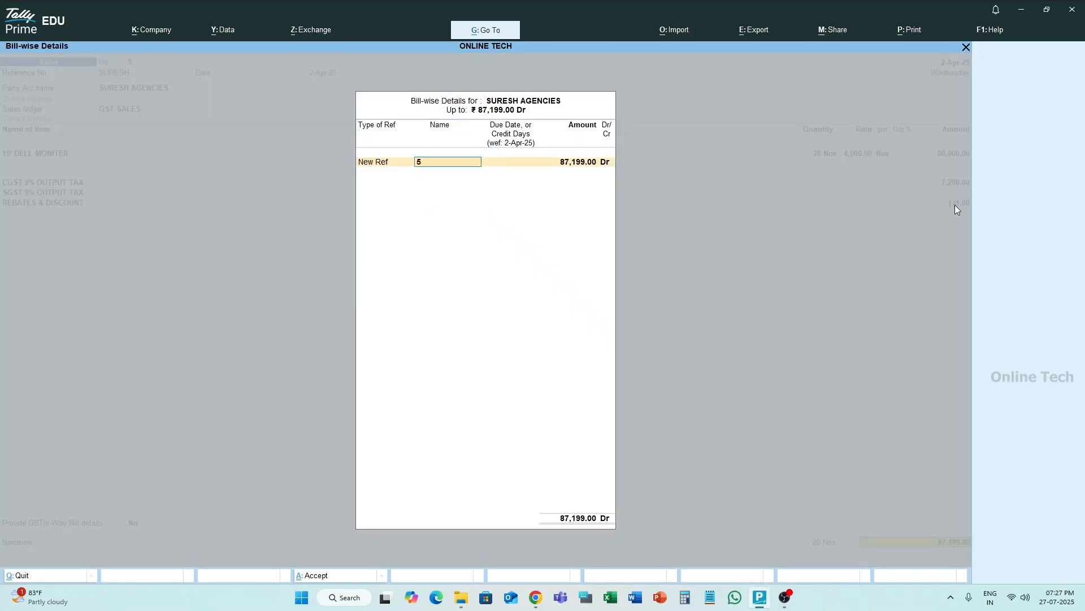
pyautogui.press('Return')
pyautogui.press('Return')
pyautogui.press('Return')
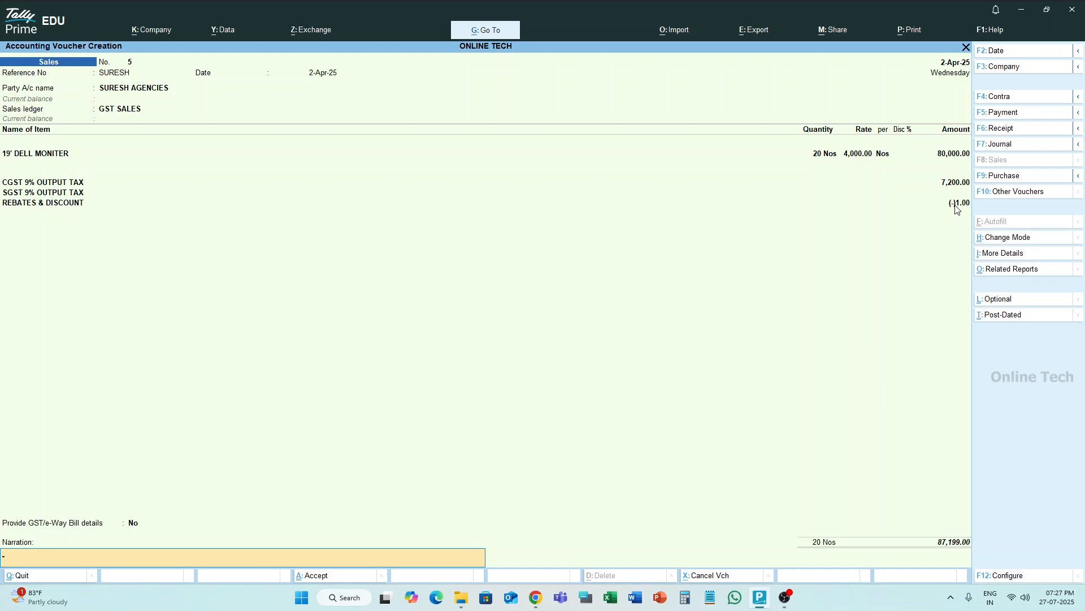
# Enter the narration "BEING SALE INVOICE NO-5 DATED 27-07-2025." for the voucher
pyautogui.write('BEING SALE INV')
pyautogui.write('OICE NO-5 DATED 2710')
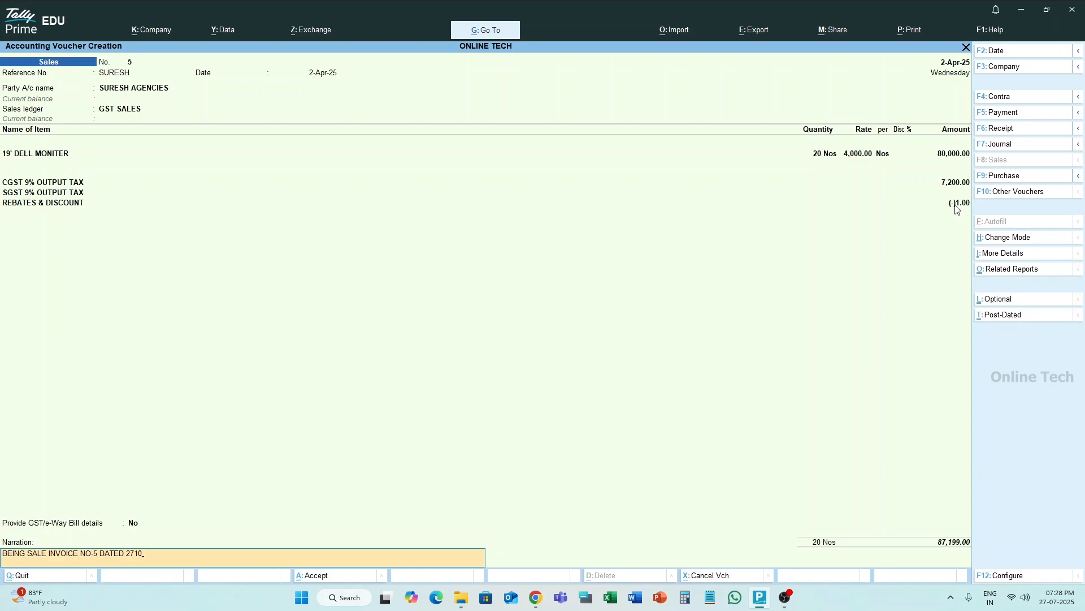
pyautogui.press('BackSpace')
pyautogui.press('BackSpace')
pyautogui.press('BackSpace')
pyautogui.press('Return')
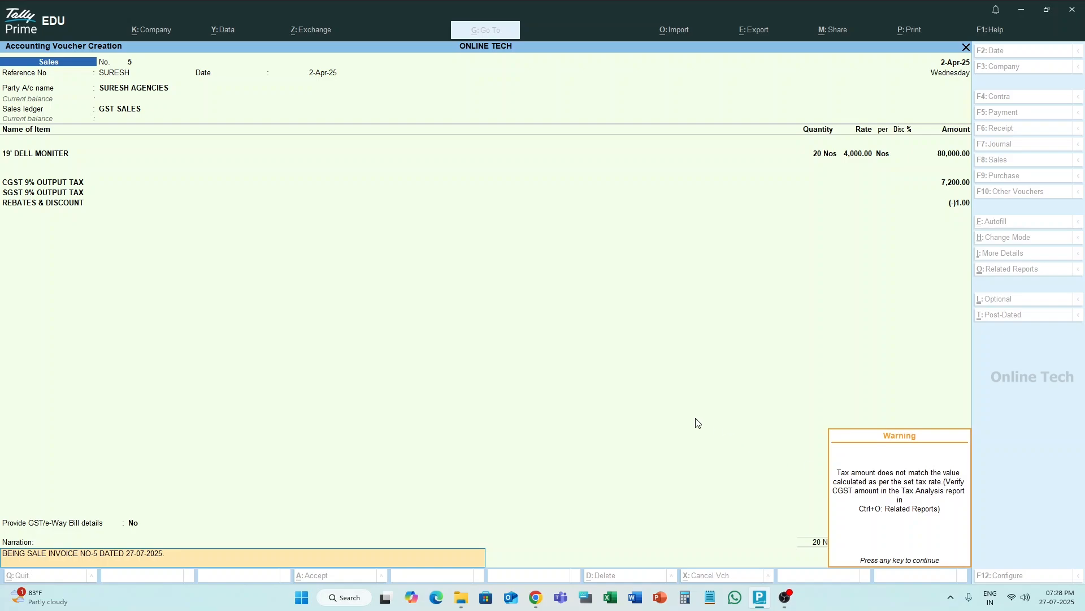
# Save the sales voucher, declining both e-Way Bill generation and invoice printing
pyautogui.press('Return')
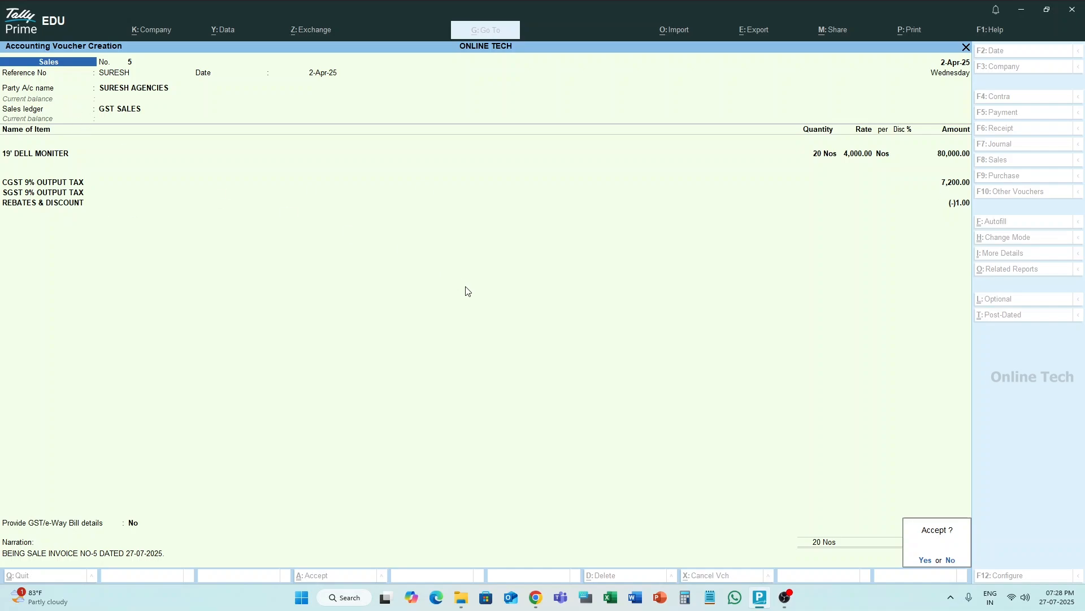
pyautogui.press('Return')
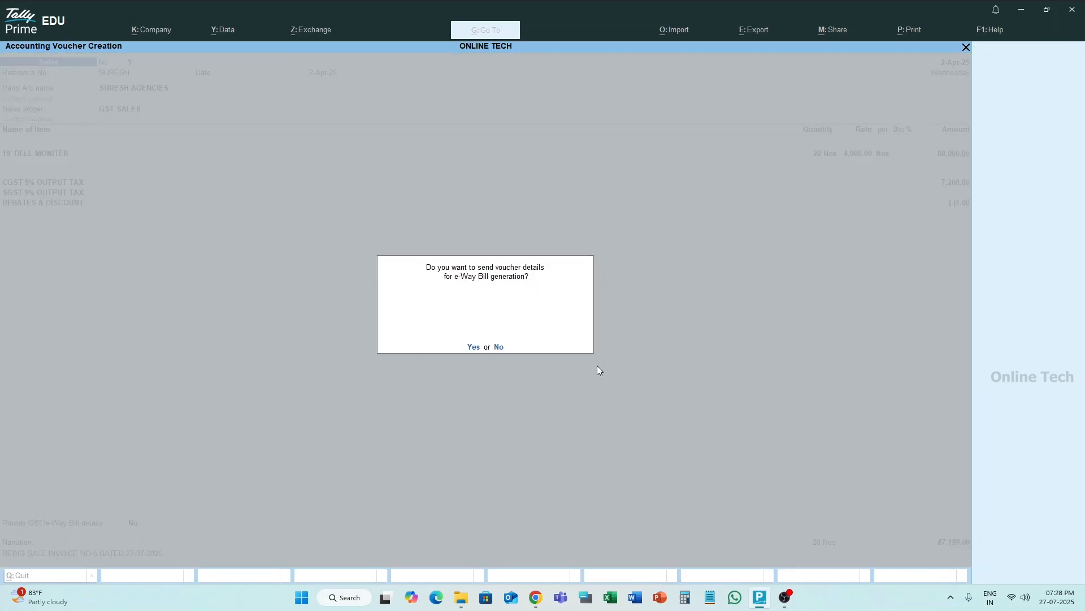
pyautogui.click(499, 347)
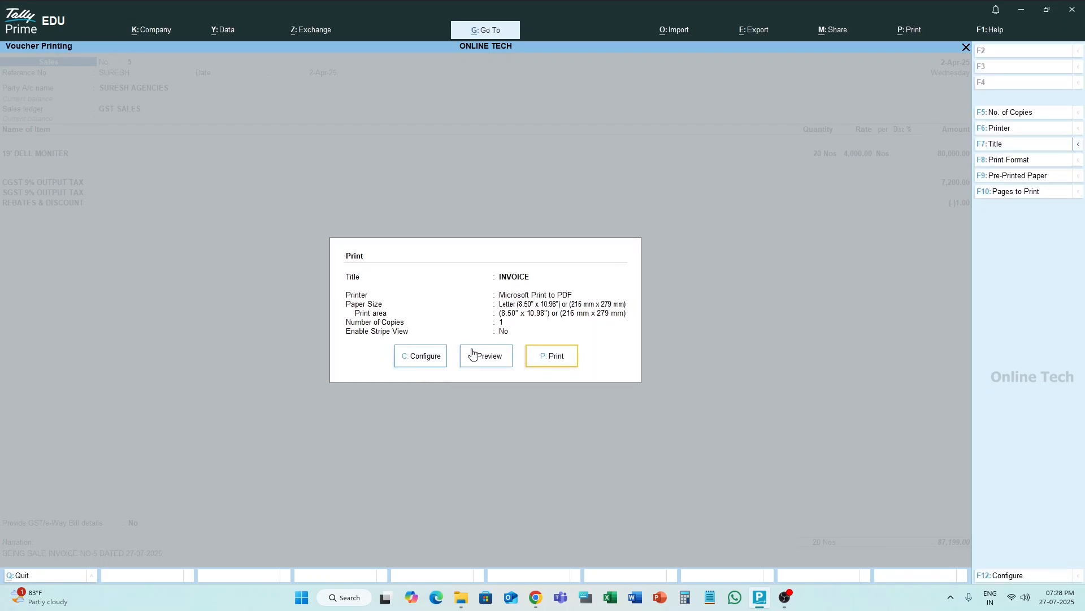
pyautogui.press('Escape')
pyautogui.press('Escape')
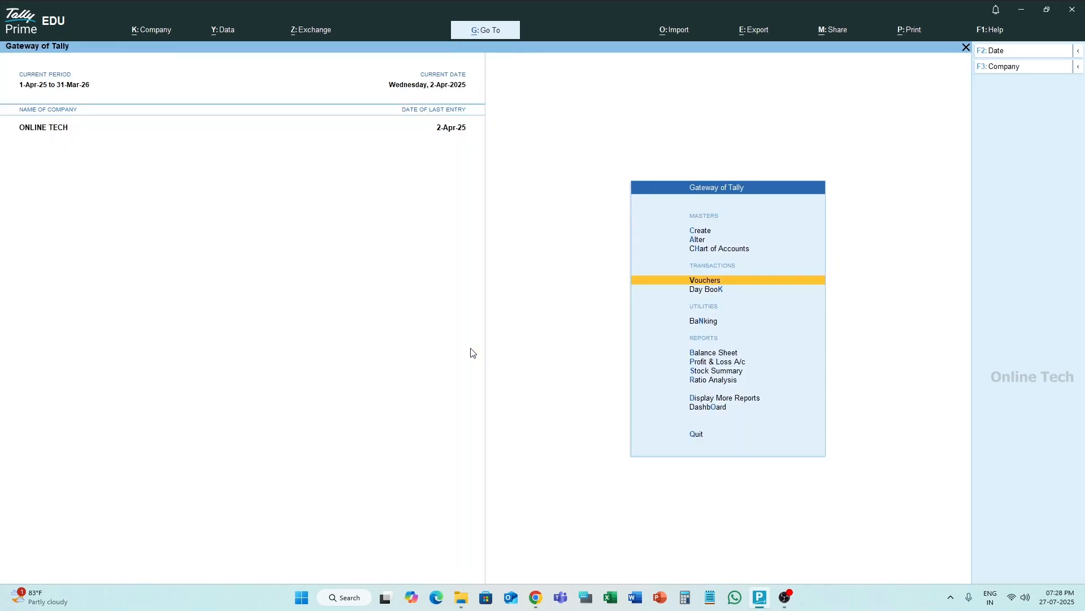
# Open the SURESH AGENCIES sales voucher from the Day Book for alteration
pyautogui.press('Down')
pyautogui.press('Return')
pyautogui.press('Return')
pyautogui.press('Return')
pyautogui.press('Return')
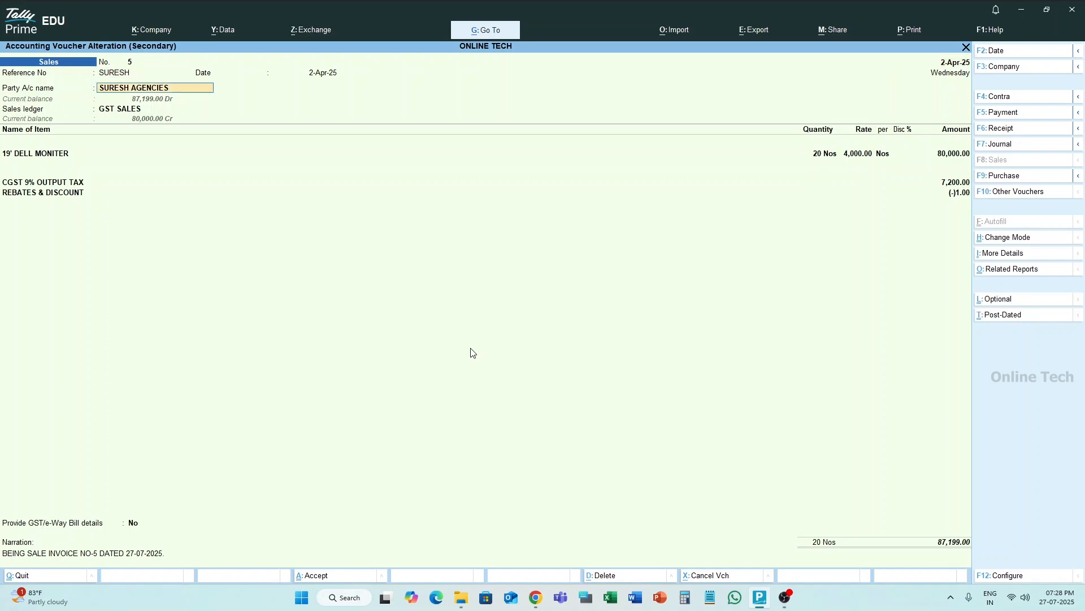
# Keep the voucher's existing dispatch, order, buyer and consignee details for SURESH AGENCIES
pyautogui.press('Return')
pyautogui.press('Return')
pyautogui.press('Return')
pyautogui.press('Return')
pyautogui.press('Return')
pyautogui.press('Return')
pyautogui.press('Return')
pyautogui.press('Return')
pyautogui.press('Return')
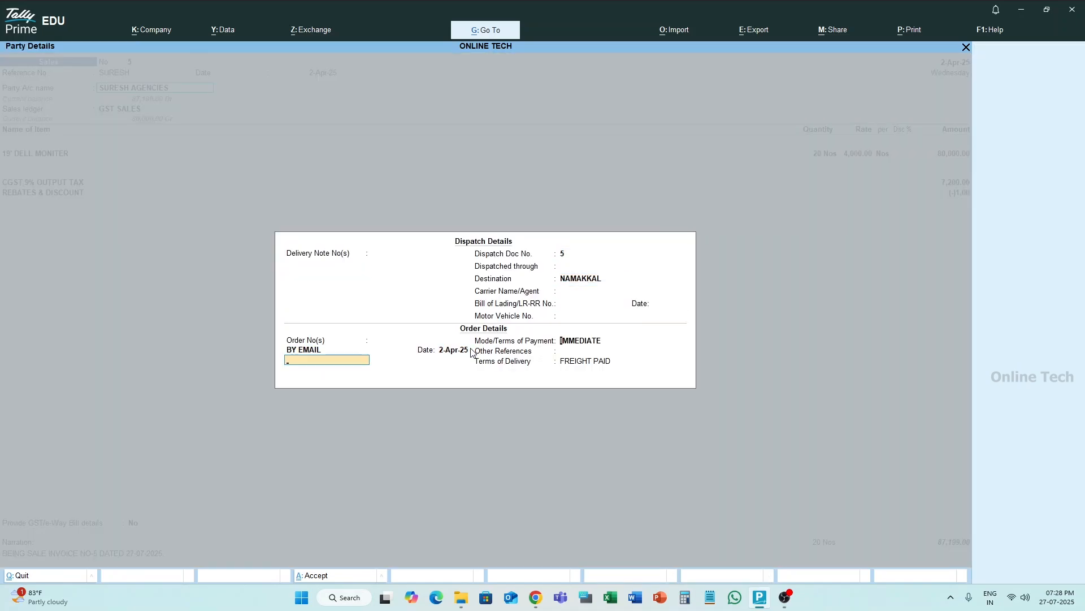
pyautogui.press('Return')
pyautogui.press('Return')
pyautogui.press('Return')
pyautogui.press('Return')
pyautogui.press('Return')
pyautogui.press('Return')
pyautogui.press('Return')
pyautogui.press('Return')
pyautogui.press('Return')
pyautogui.press('Return')
pyautogui.press('Return')
pyautogui.press('Return')
pyautogui.press('Return')
pyautogui.press('Return')
pyautogui.press('Return')
pyautogui.press('Return')
pyautogui.press('Return')
pyautogui.press('Return')
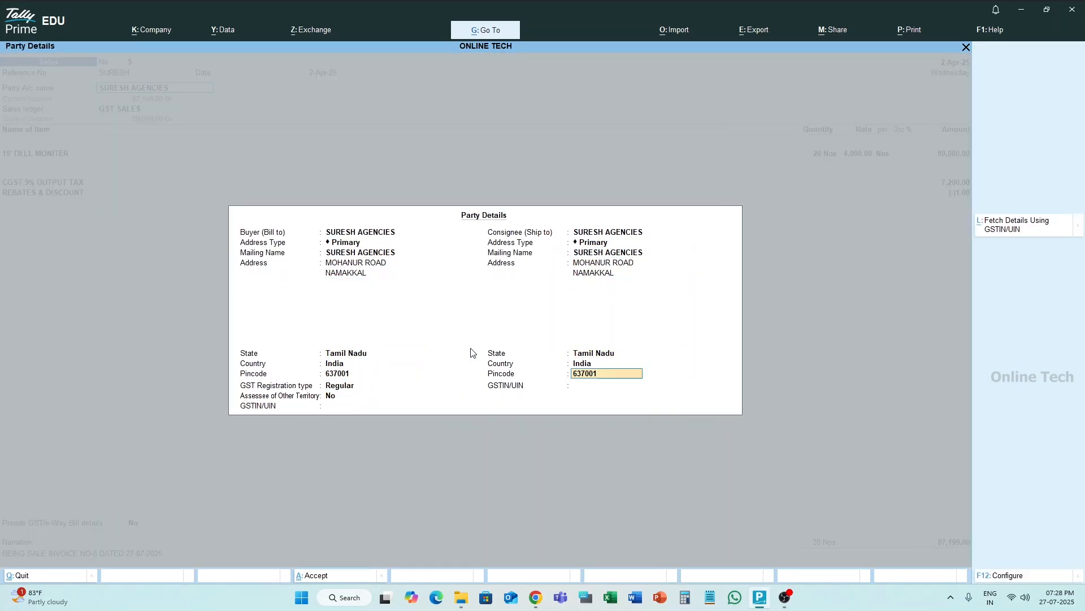
pyautogui.press('Return')
pyautogui.press('Return')
# Keep the party details and the 19' DELL MONITER line with batch DELL19, 20 Nos at 4,000.00
pyautogui.press('Return')
pyautogui.press('Return')
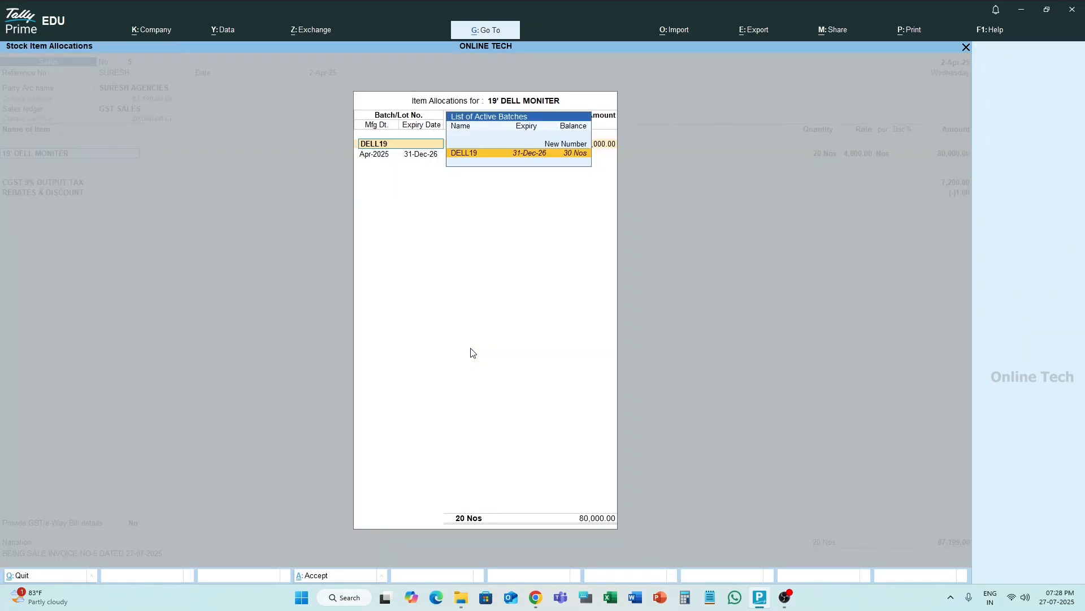
pyautogui.press('Return')
pyautogui.press('Return')
pyautogui.press('Return')
pyautogui.press('Return')
pyautogui.press('Return')
pyautogui.press('Return')
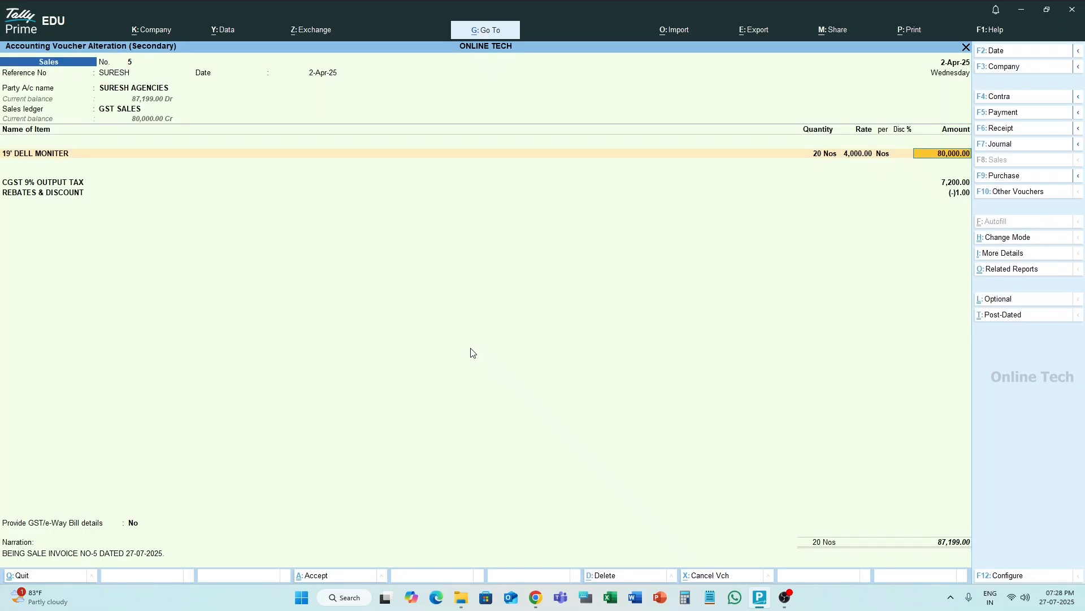
pyautogui.press('Return')
pyautogui.press('Return')
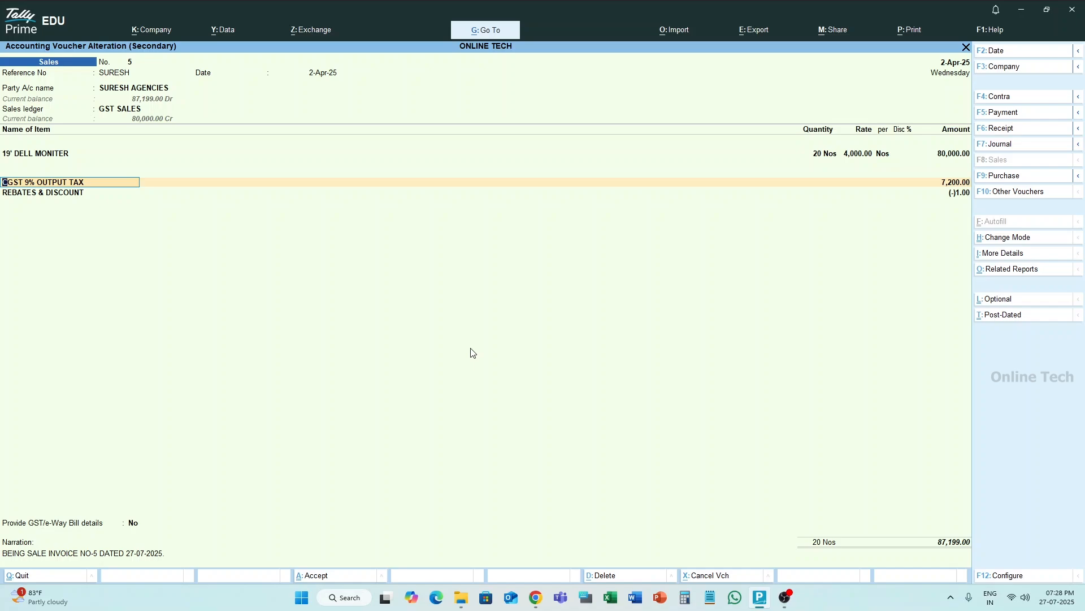
# Keep the CGST line and replace the REBATES & DISCOUNT ledger below it with SGST 9% OUTPUT TAX for 7,200.00
pyautogui.press('Return')
pyautogui.press('Return')
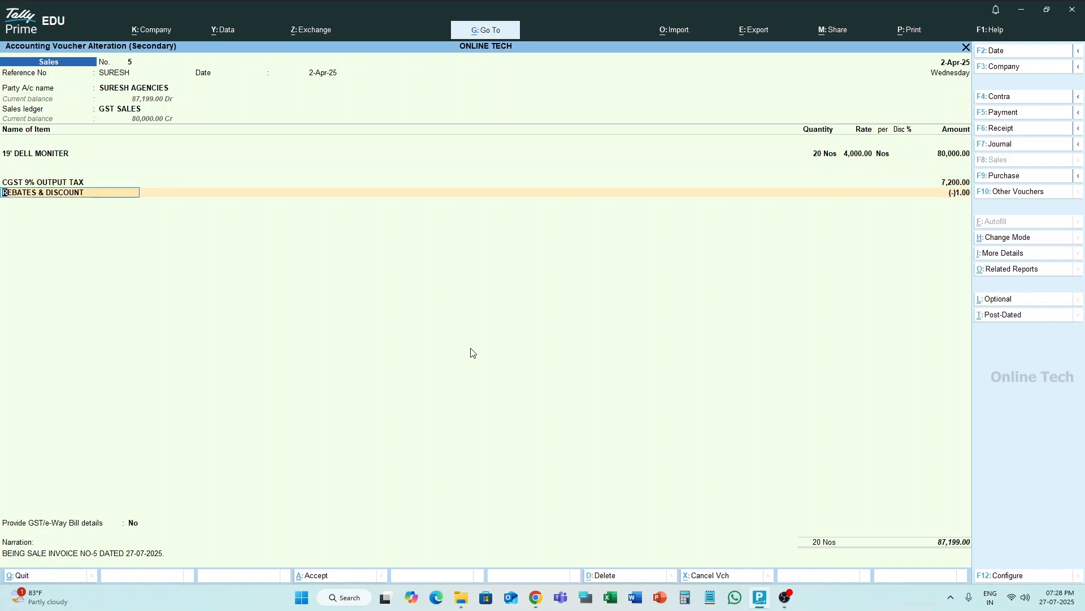
pyautogui.write('SG')
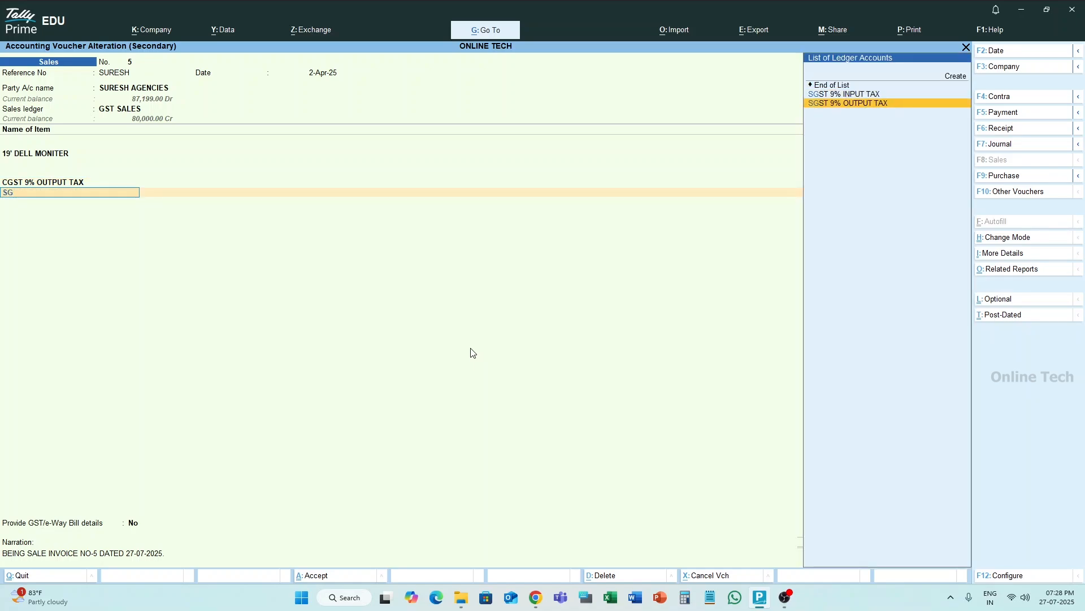
pyautogui.press('Return')
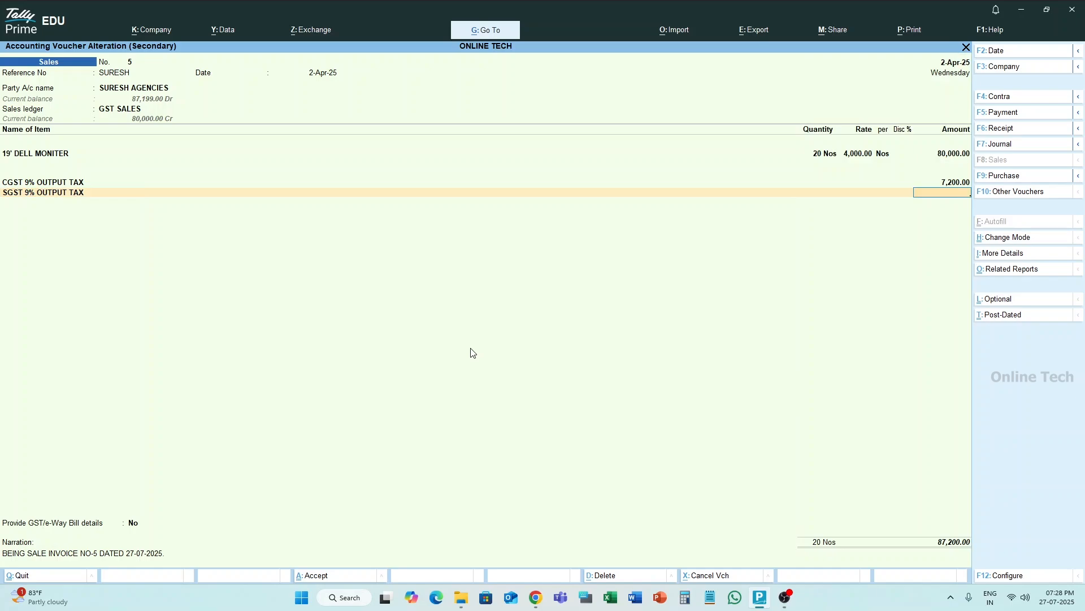
pyautogui.write('7200')
pyautogui.press('Return')
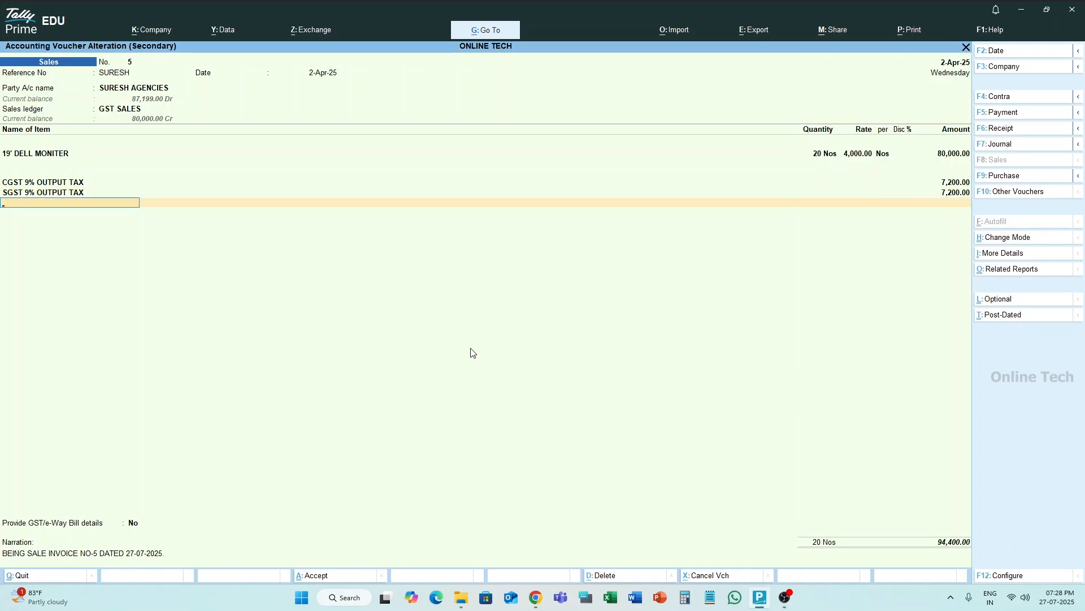
# Add the REBATES & DISCOUNT ledger under the SGST line with an amount of -1.00 and end the ledger list
pyautogui.write('RE')
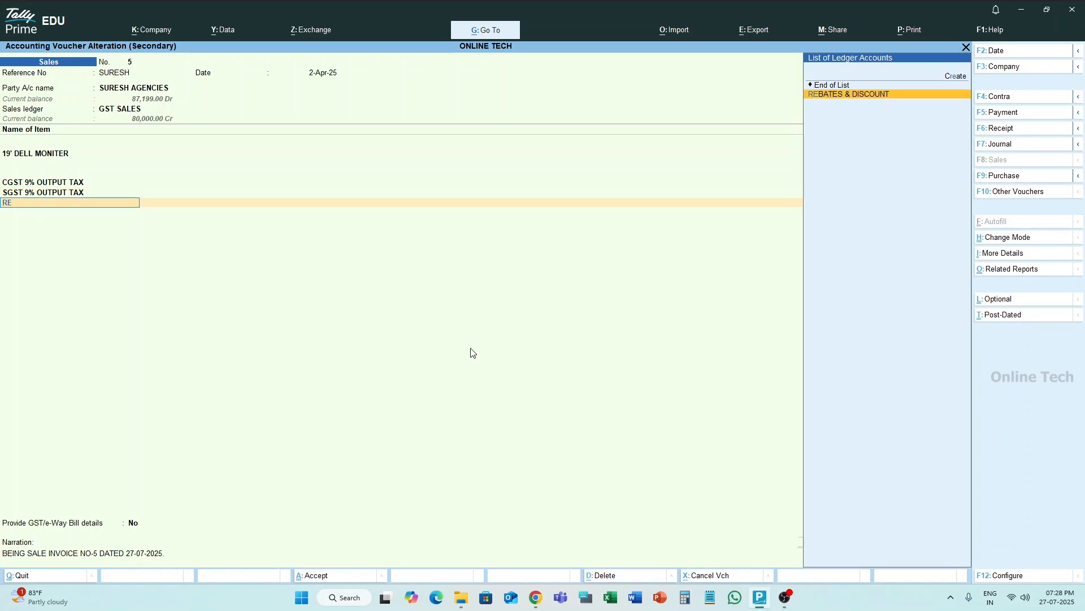
pyautogui.press('Return')
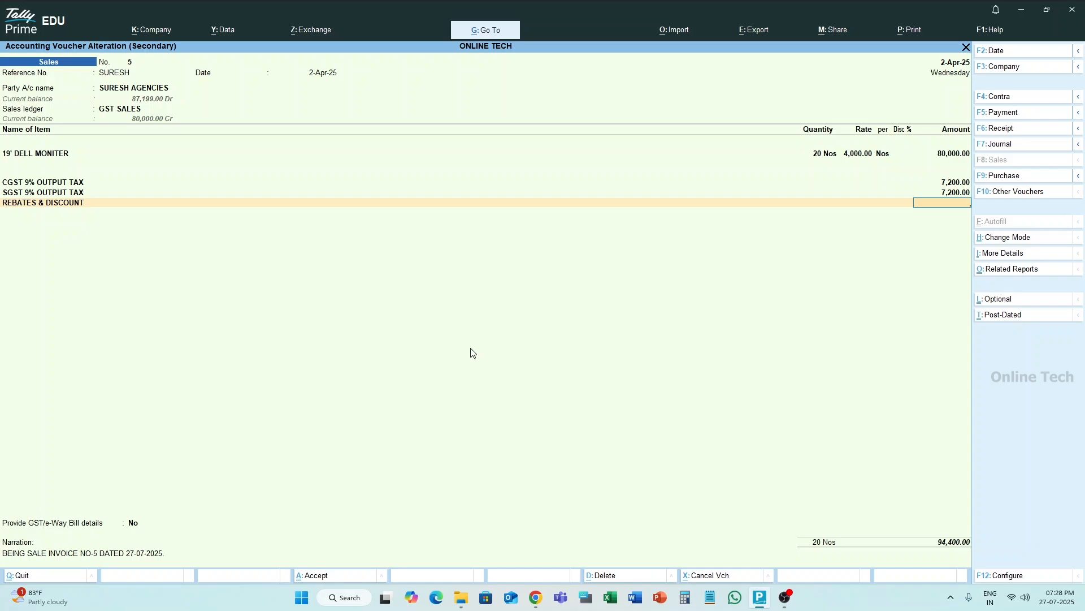
pyautogui.write('1')
pyautogui.press('Return')
pyautogui.press('Return')
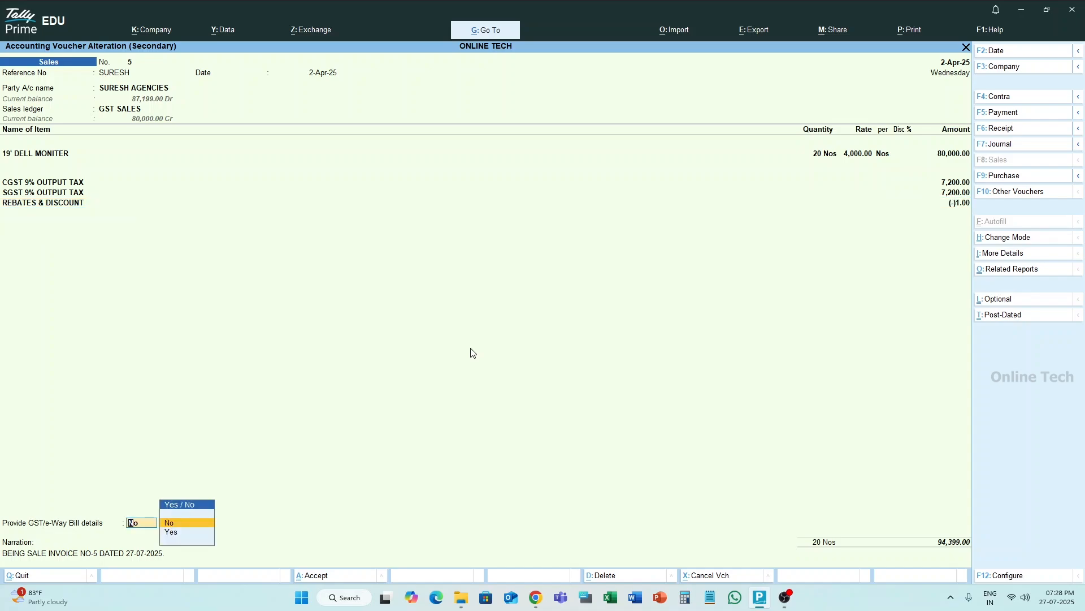
# Save the altered sales voucher with GST/e-Way Bill details left at No and the existing narration kept
pyautogui.press('Return')
pyautogui.press('Return')
pyautogui.press('Return')
pyautogui.press('Return')
pyautogui.press('Return')
pyautogui.press('Return')
pyautogui.press('Return')
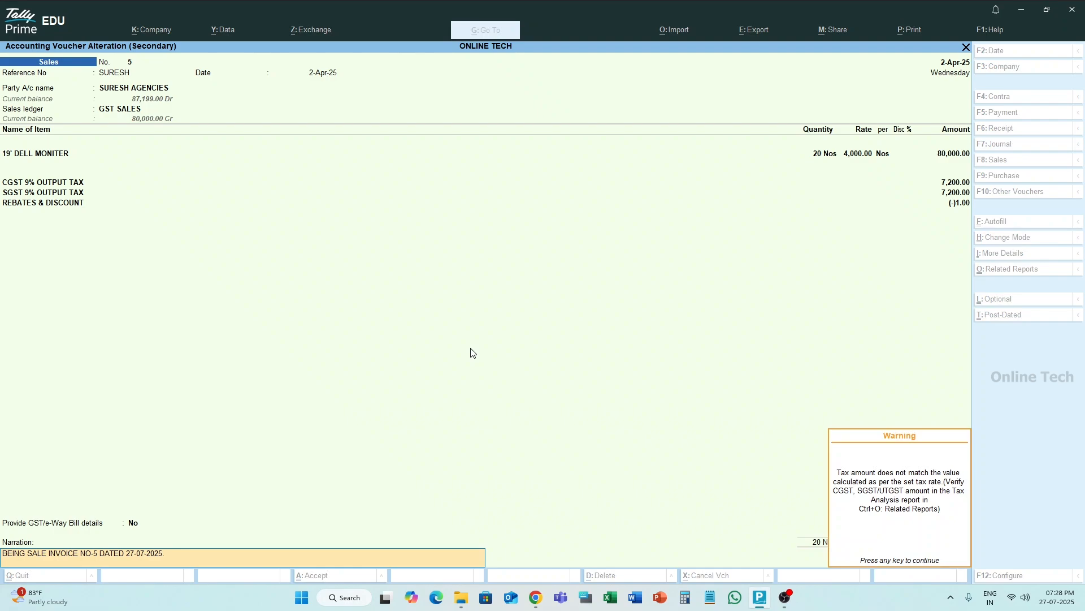
pyautogui.press('Return')
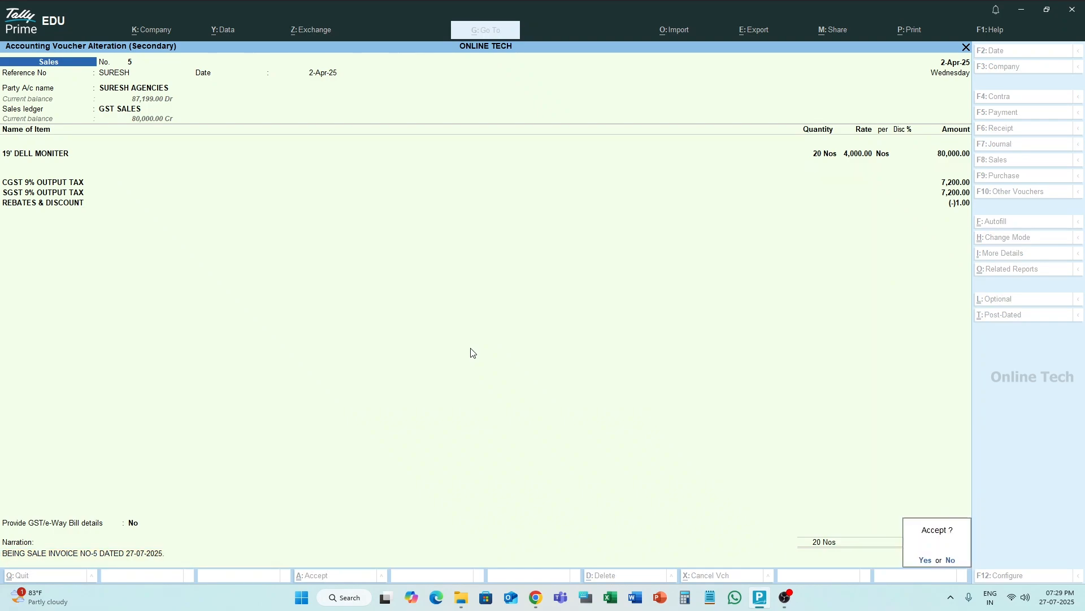
pyautogui.press('Return')
# Preview the SURESH AGENCIES invoice for printing and examine its enlarged page from header to declaration
pyautogui.click(473, 347)
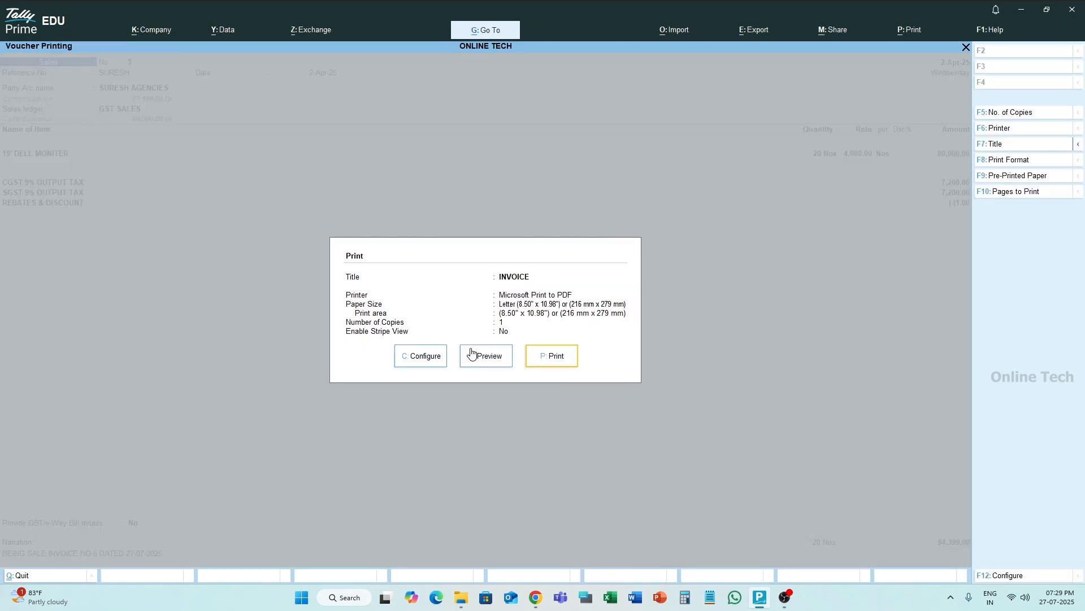
pyautogui.click(473, 354)
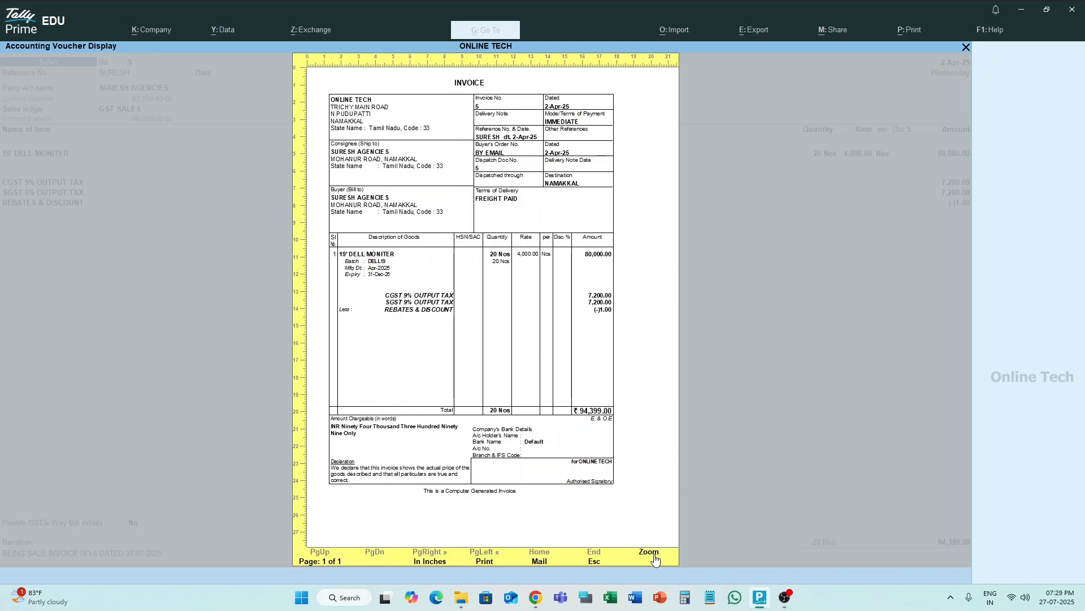
pyautogui.click(655, 559)
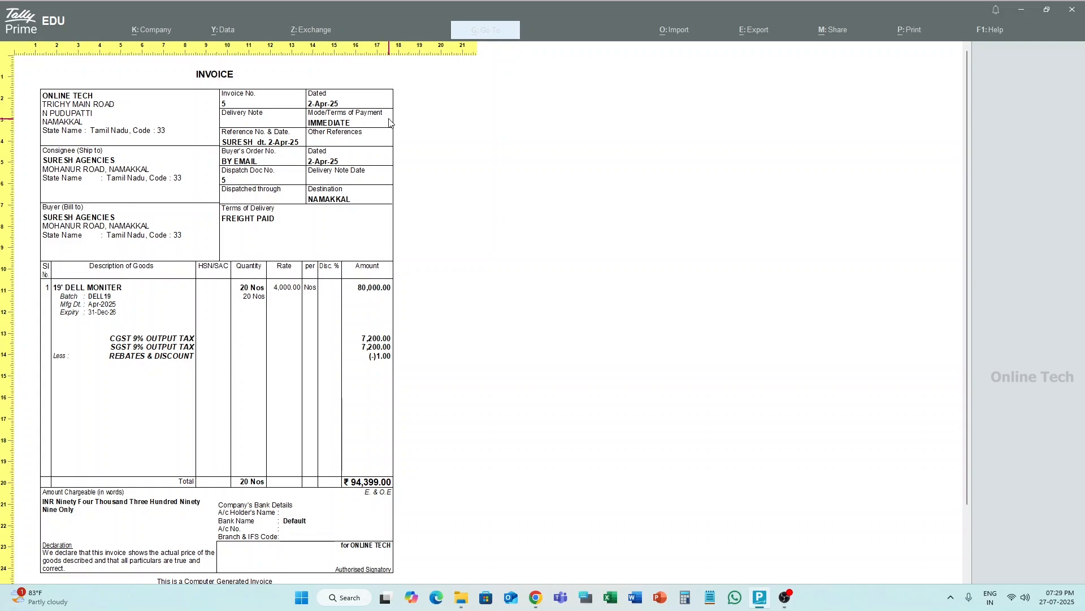
pyautogui.scroll(-3, 297, 316)
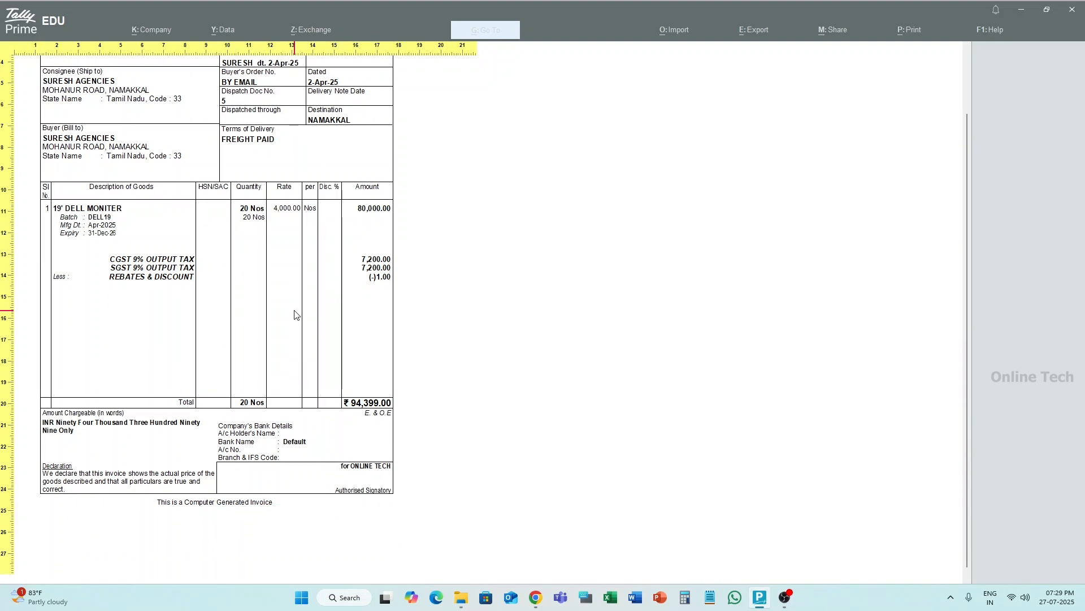
pyautogui.scroll(2, 294, 315)
pyautogui.scroll(1, 295, 314)
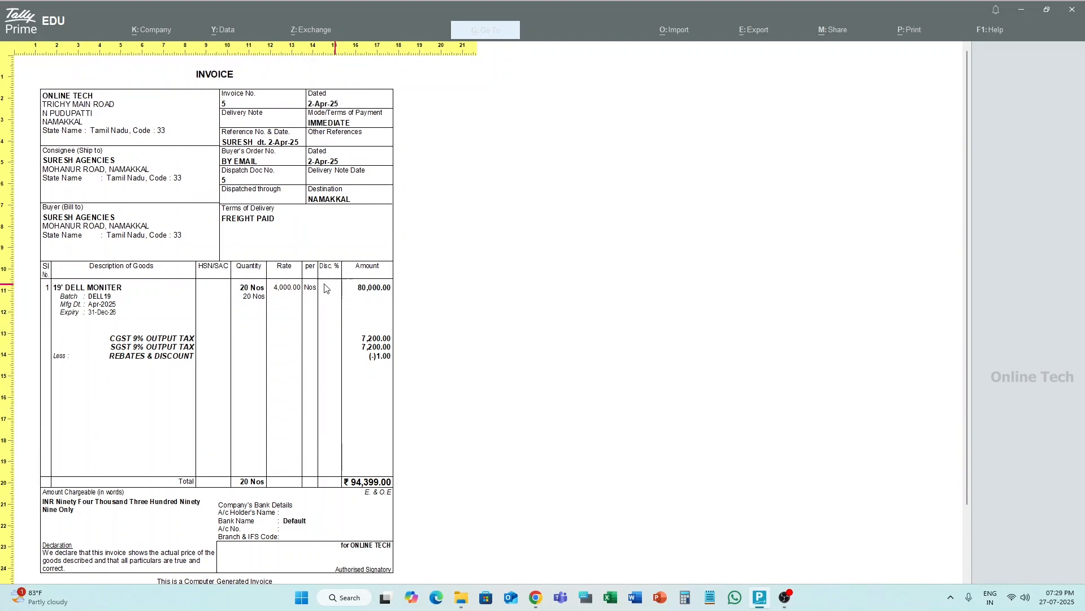